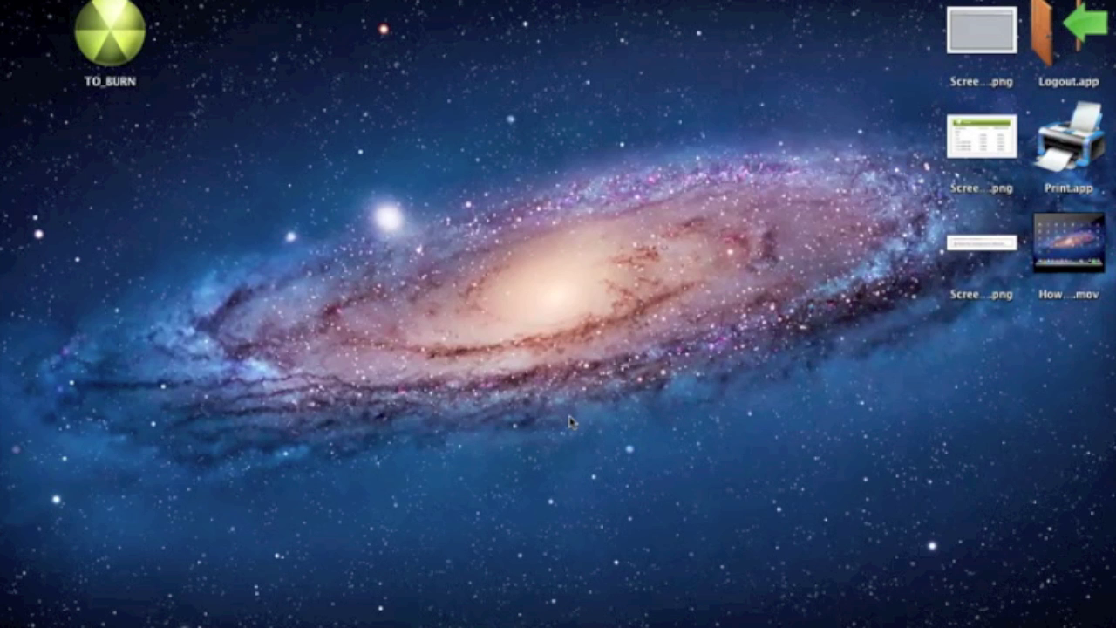
- Launch Disk Utility from the Utilities folder in Launchpad
{"action": "key", "text": "F4"}
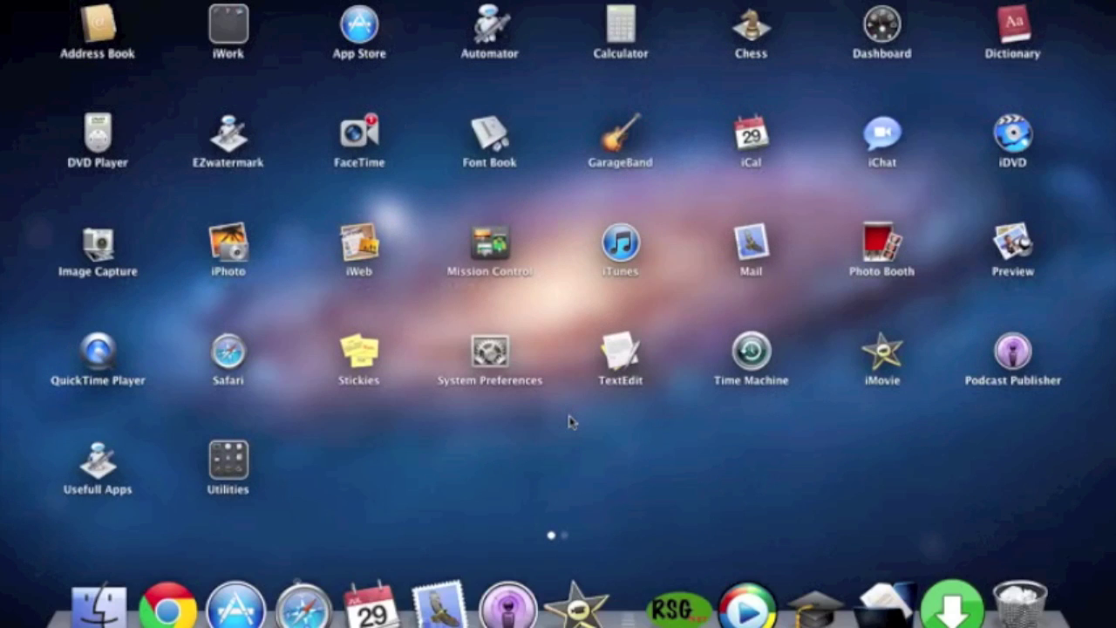
{"action": "left_click", "coordinate": [234, 468]}
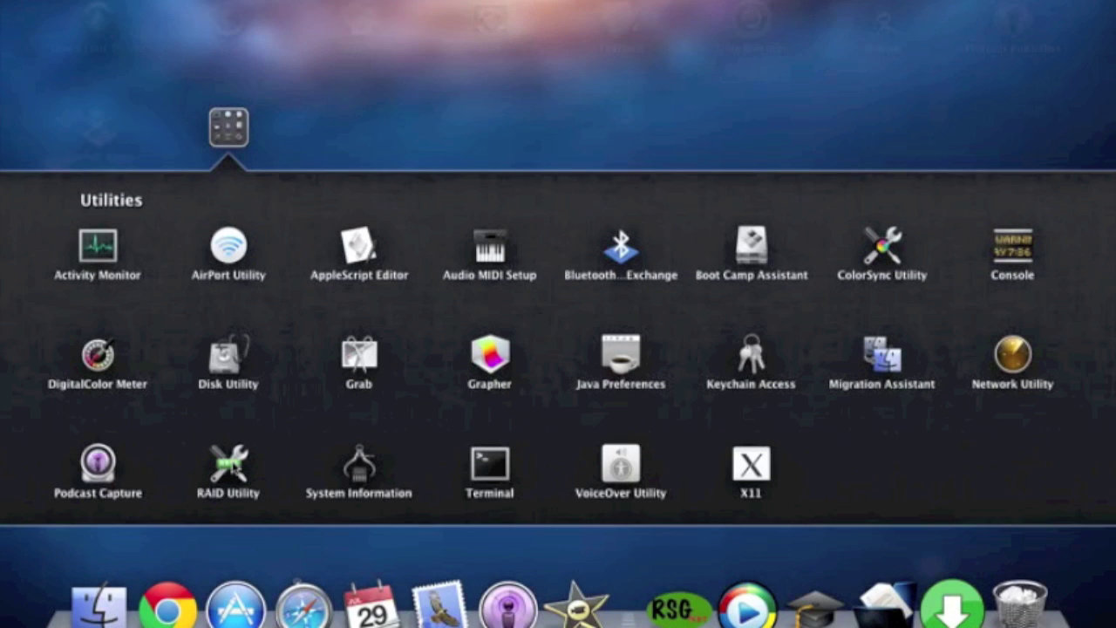
{"action": "left_click", "coordinate": [230, 358]}
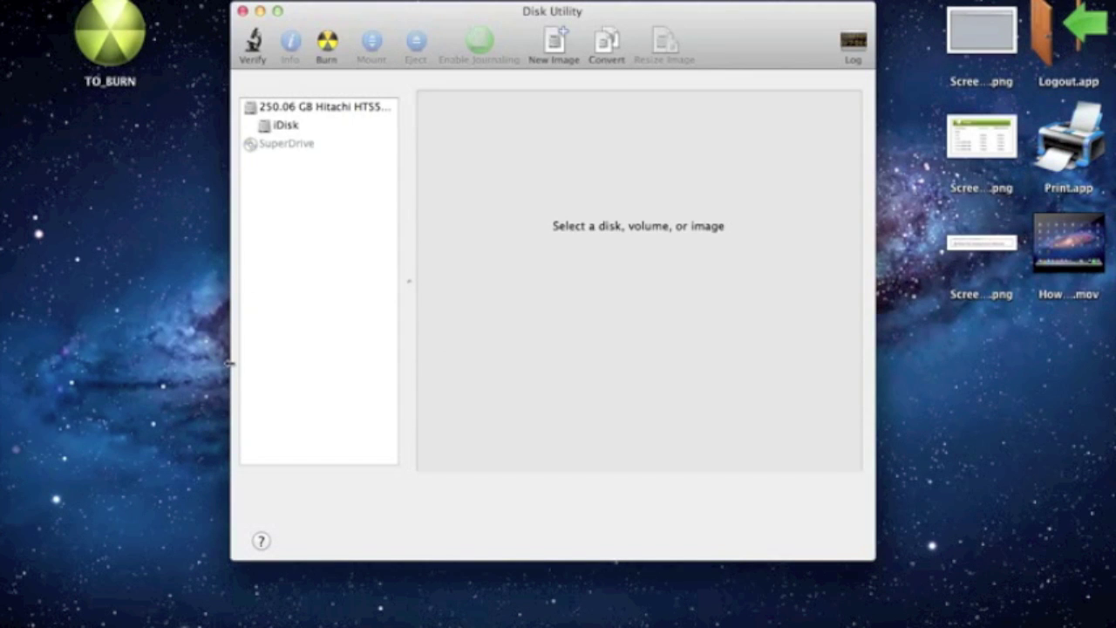
- Select the plugged-in 4.02 GB Kingston DataTraveler to see its MS-DOS (FAT) UNTITLED erase settings
{"action": "left_click", "coordinate": [286, 109]}
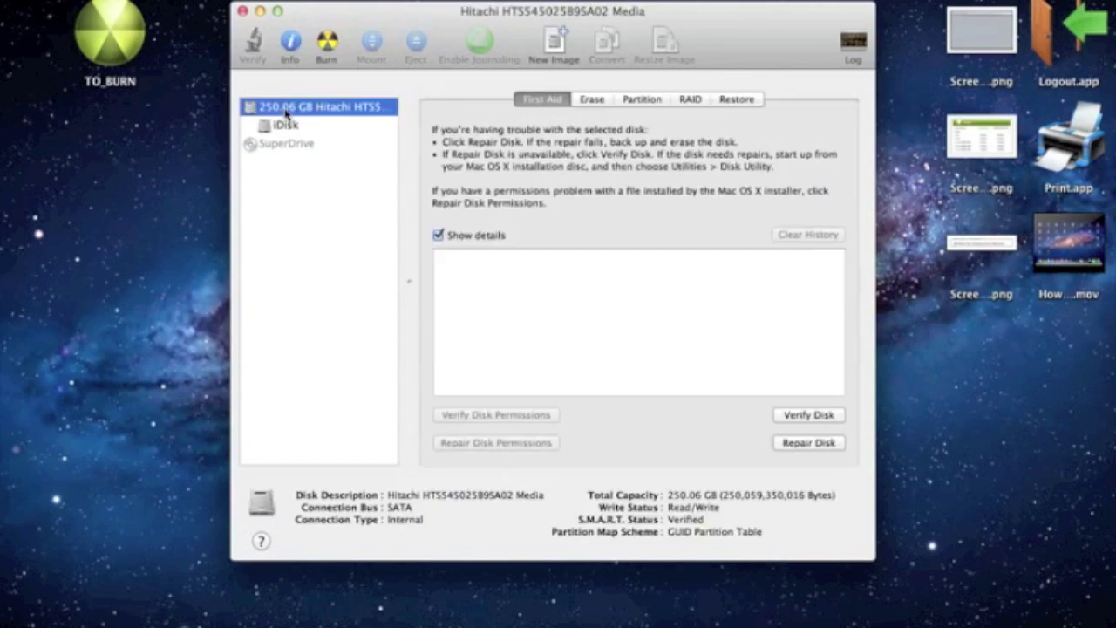
{"action": "left_click", "coordinate": [279, 127]}
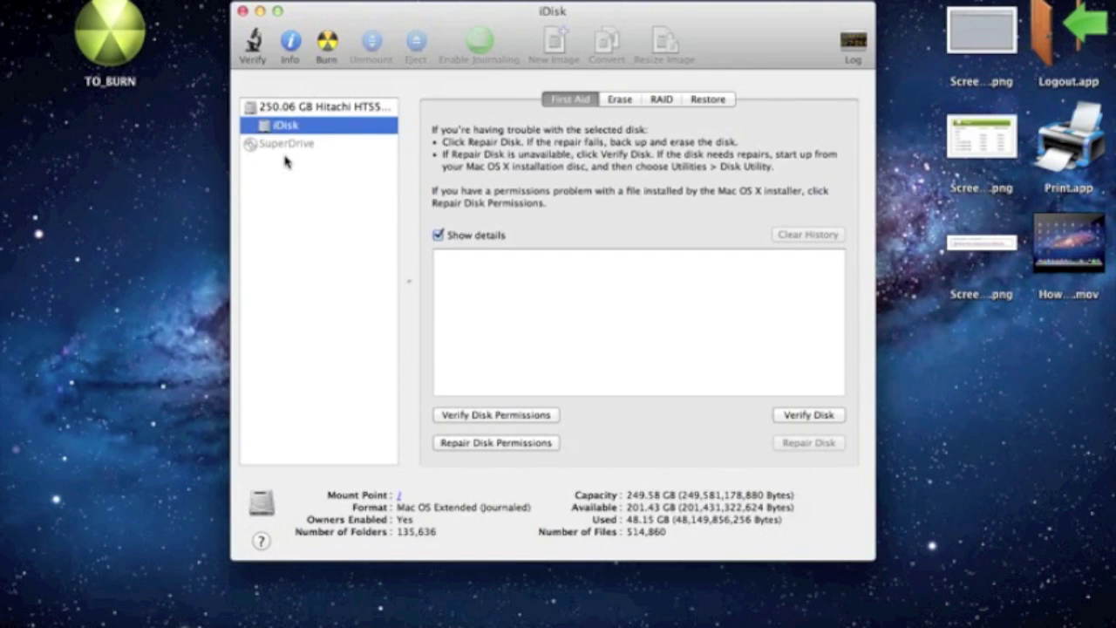
{"action": "left_click", "coordinate": [285, 161]}
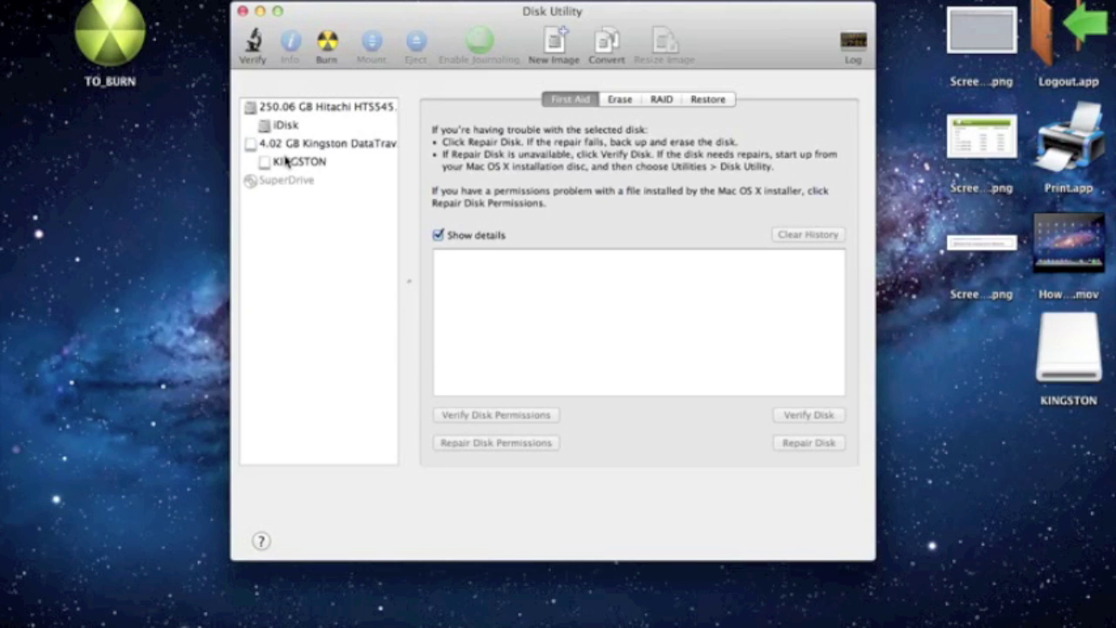
{"action": "left_click", "coordinate": [294, 146]}
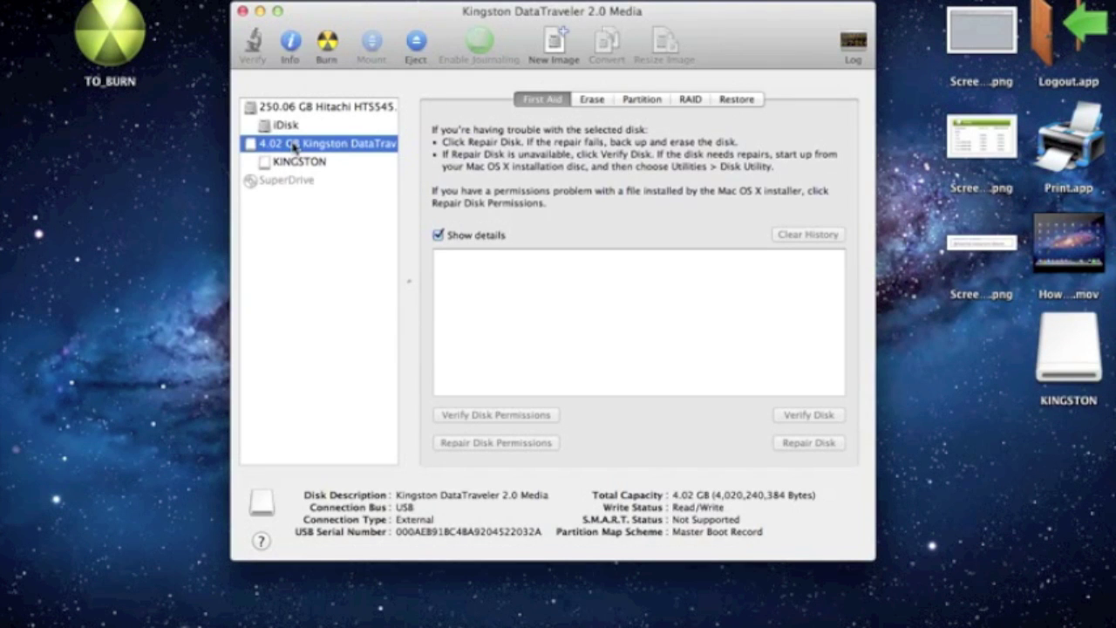
{"action": "left_click", "coordinate": [590, 101]}
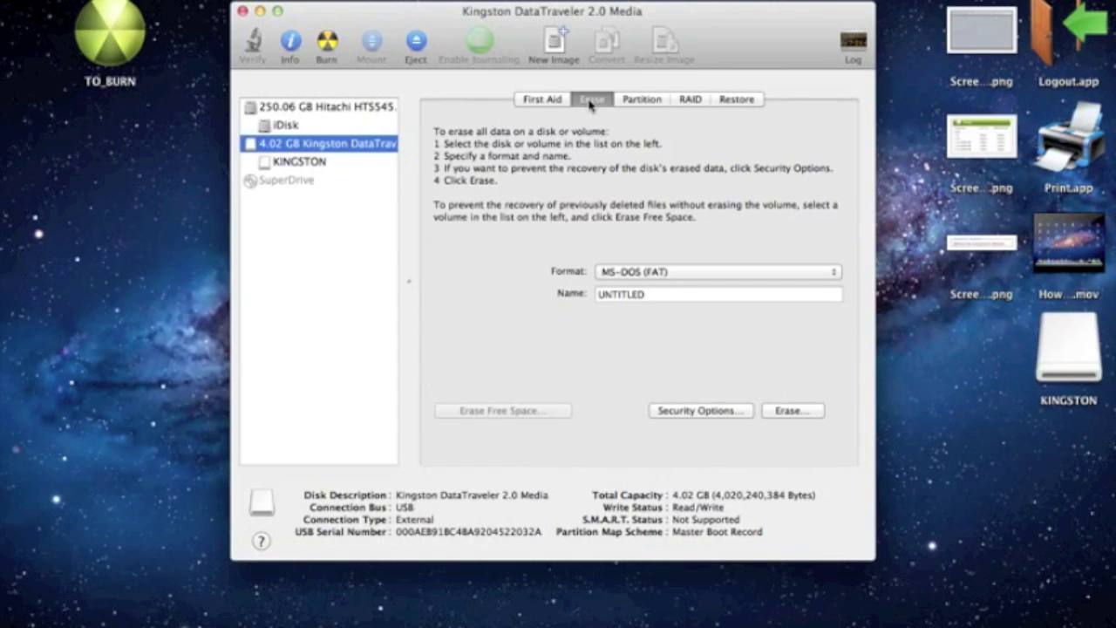
- Replace the erase volume name UNTITLED with KINGSTON
{"action": "double_click", "coordinate": [667, 294]}
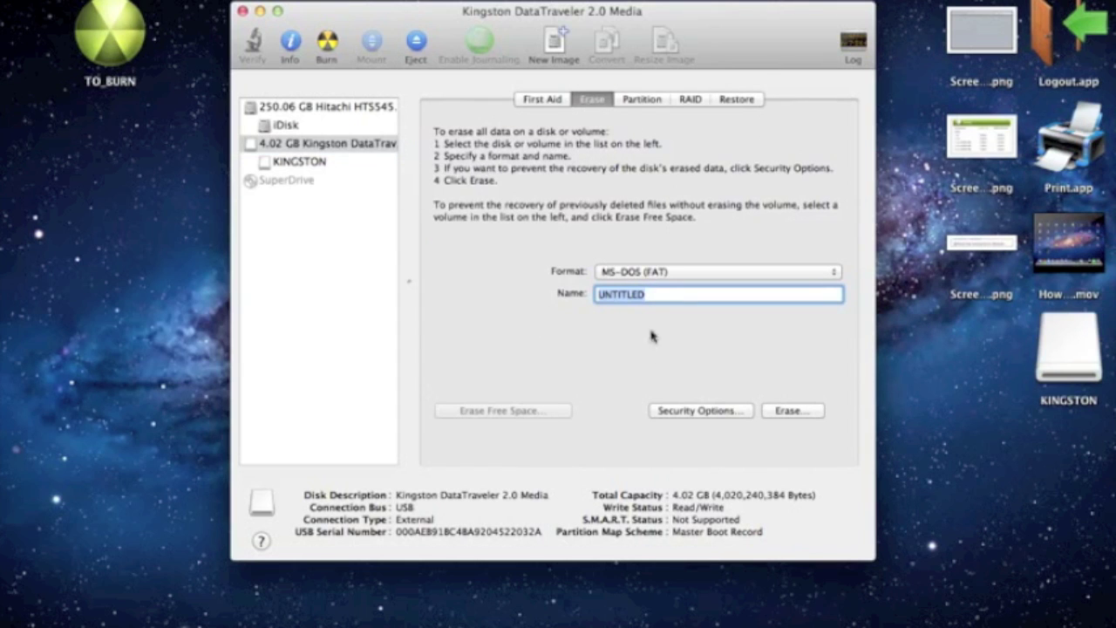
{"action": "key", "text": "BackSpace"}
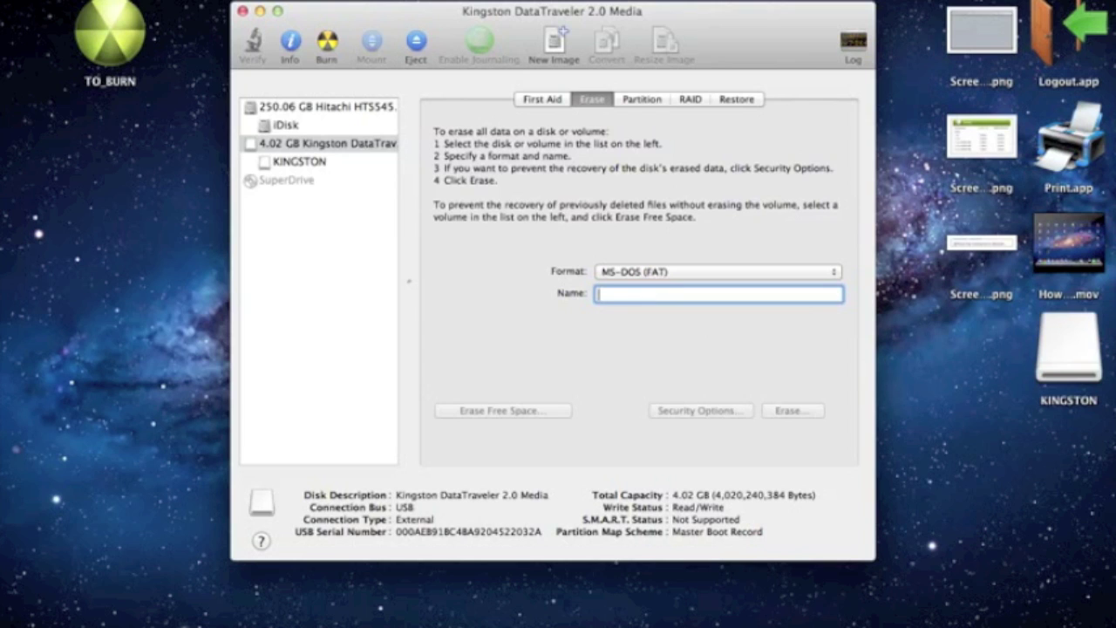
{"action": "type", "text": "KINGSTON"}
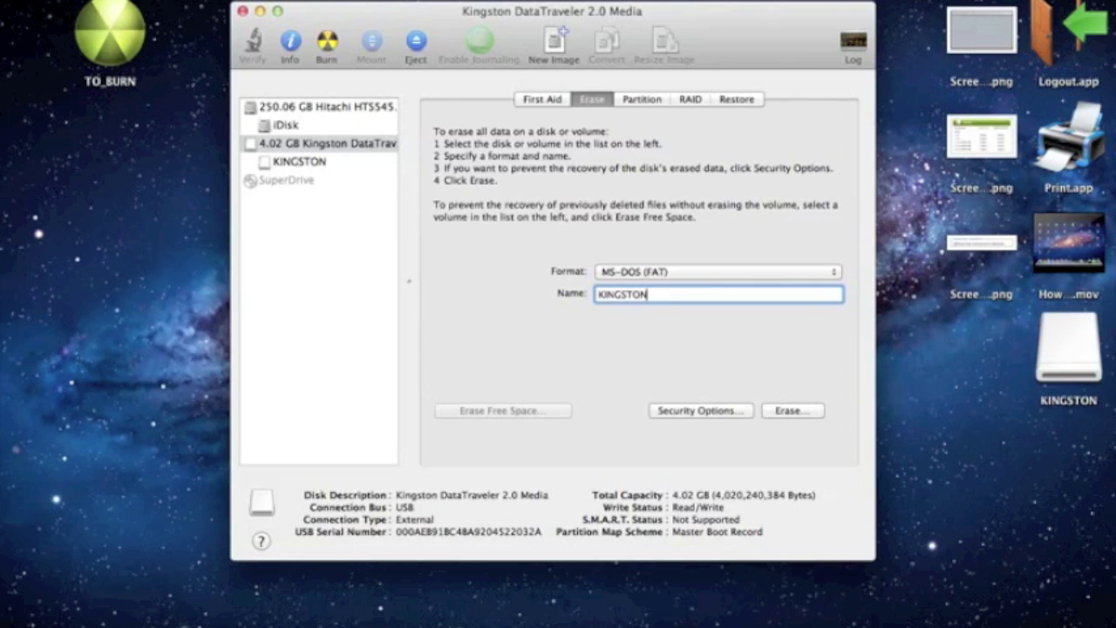
{"action": "left_click", "coordinate": [640, 100]}
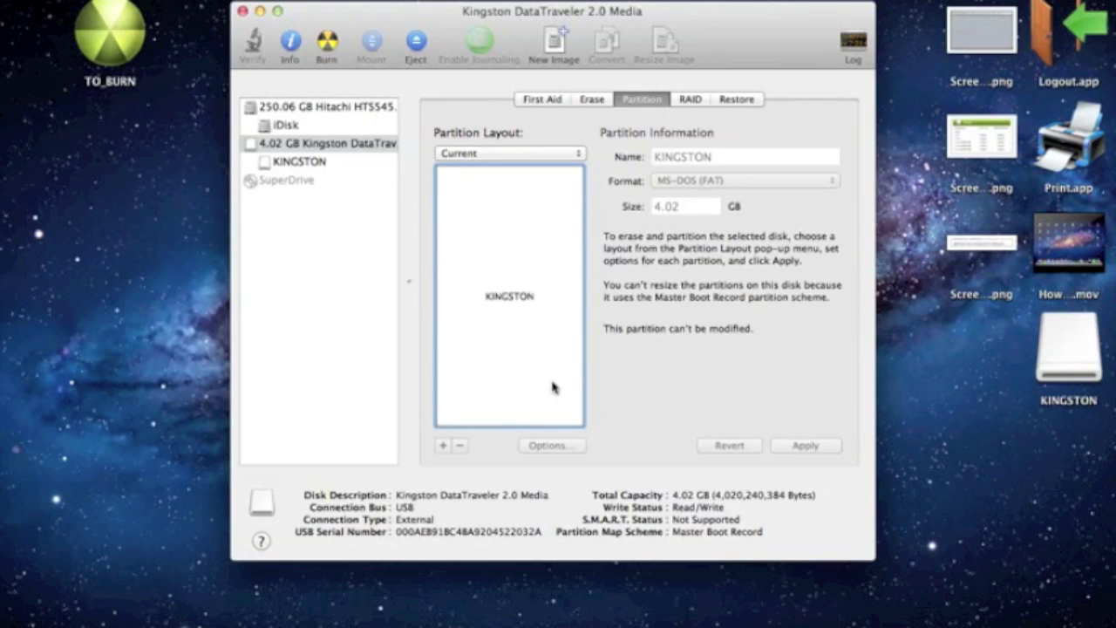
- Try the 16 Partitions layout, revert to 1 Partition, then view the Hitachi disk's layout
{"action": "left_click", "coordinate": [471, 155]}
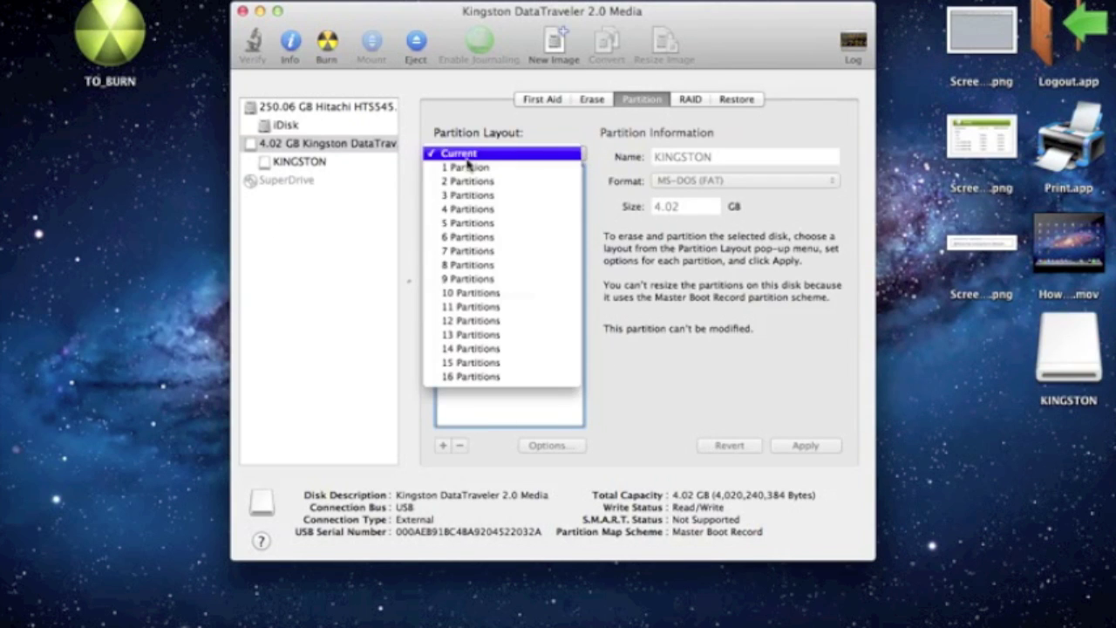
{"action": "left_click", "coordinate": [478, 376]}
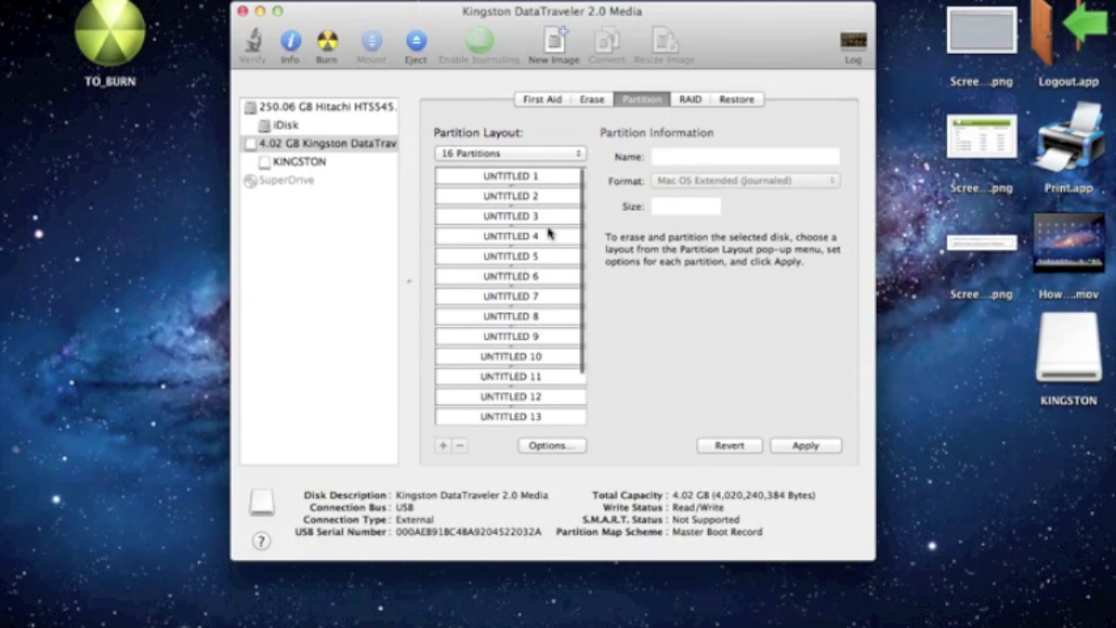
{"action": "scroll", "coordinate": [510, 195], "scroll_direction": "down", "scroll_amount": 5}
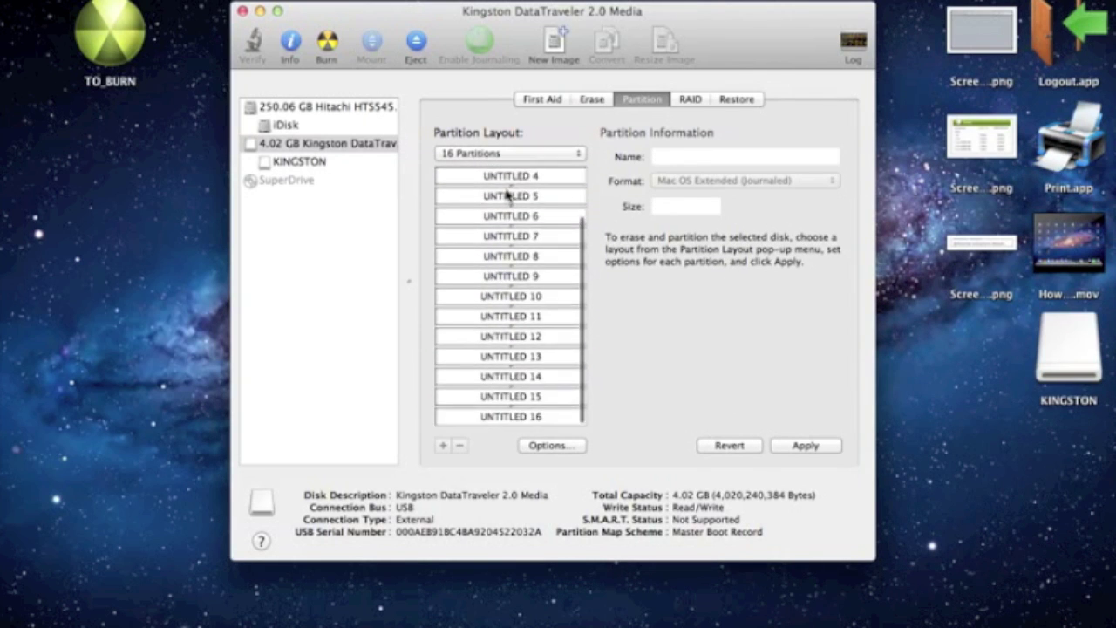
{"action": "scroll", "coordinate": [509, 195], "scroll_direction": "up", "scroll_amount": 5}
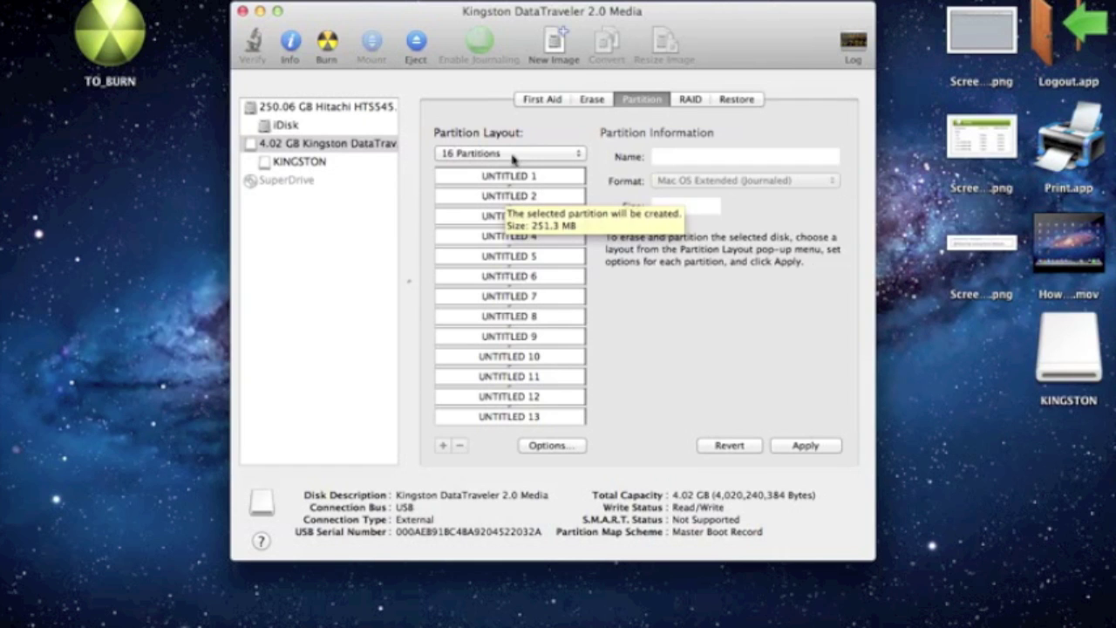
{"action": "left_click", "coordinate": [511, 153]}
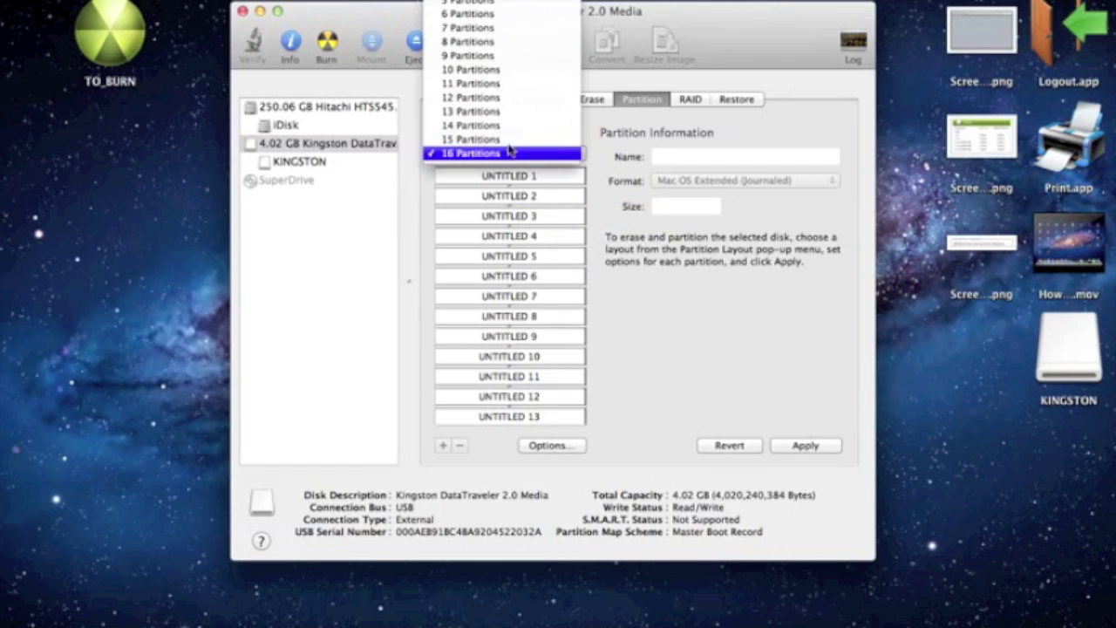
{"action": "scroll", "coordinate": [511, 154], "scroll_direction": "up", "scroll_amount": 3}
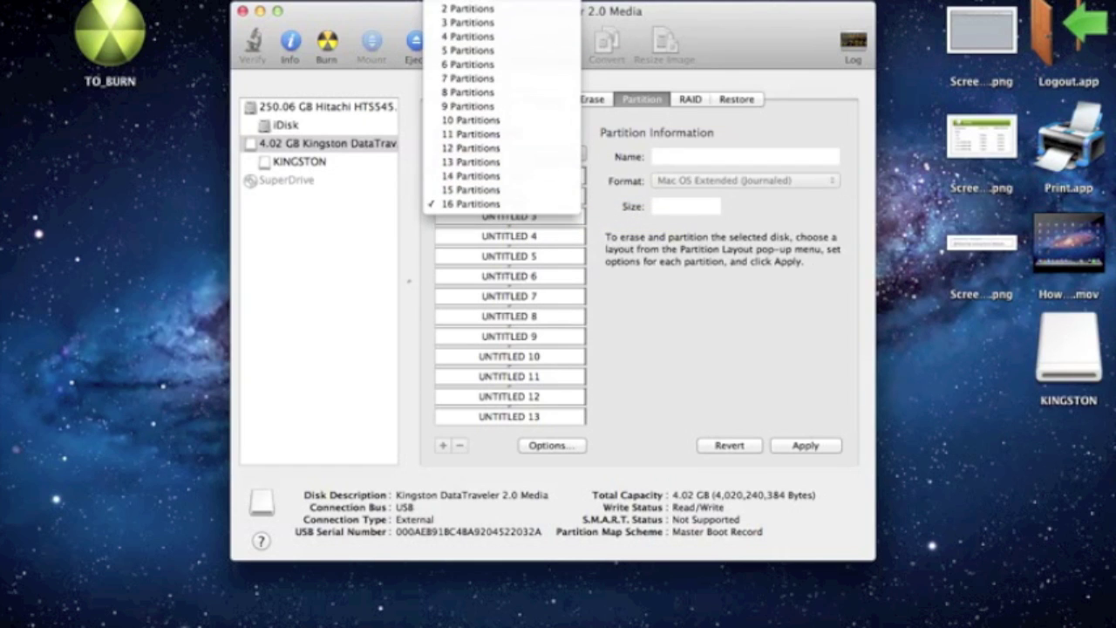
{"action": "left_click", "coordinate": [502, 7]}
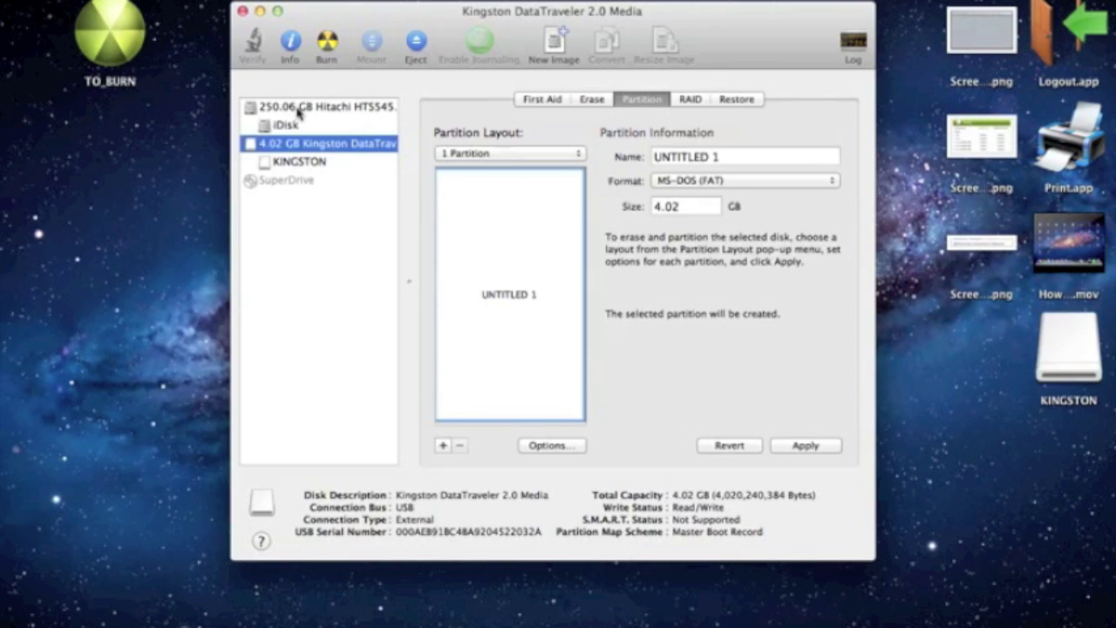
{"action": "left_click", "coordinate": [298, 107]}
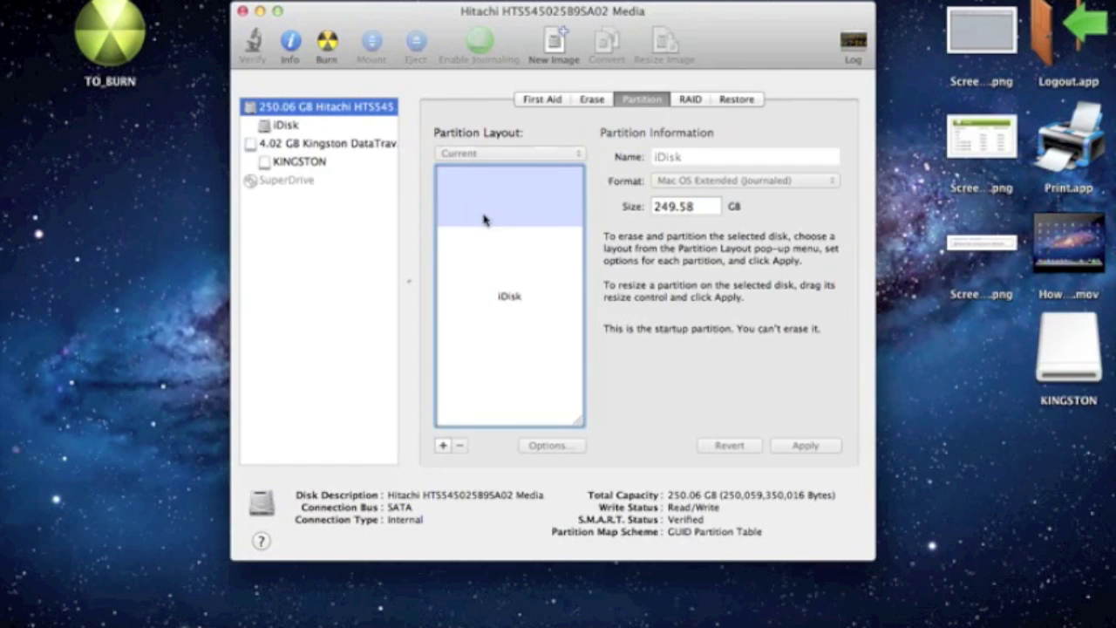
- Browse the Kingston drive's volumes and RAID and Restore options, with KINGSTON as restore source
{"action": "left_click", "coordinate": [281, 147]}
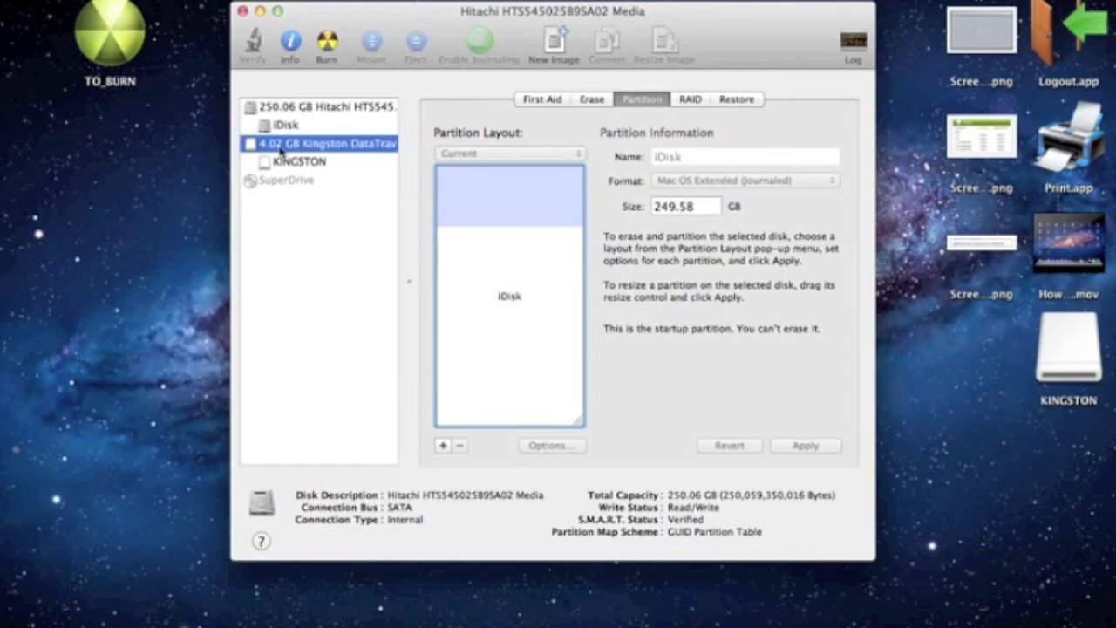
{"action": "left_click", "coordinate": [322, 163]}
{"action": "left_click", "coordinate": [319, 128]}
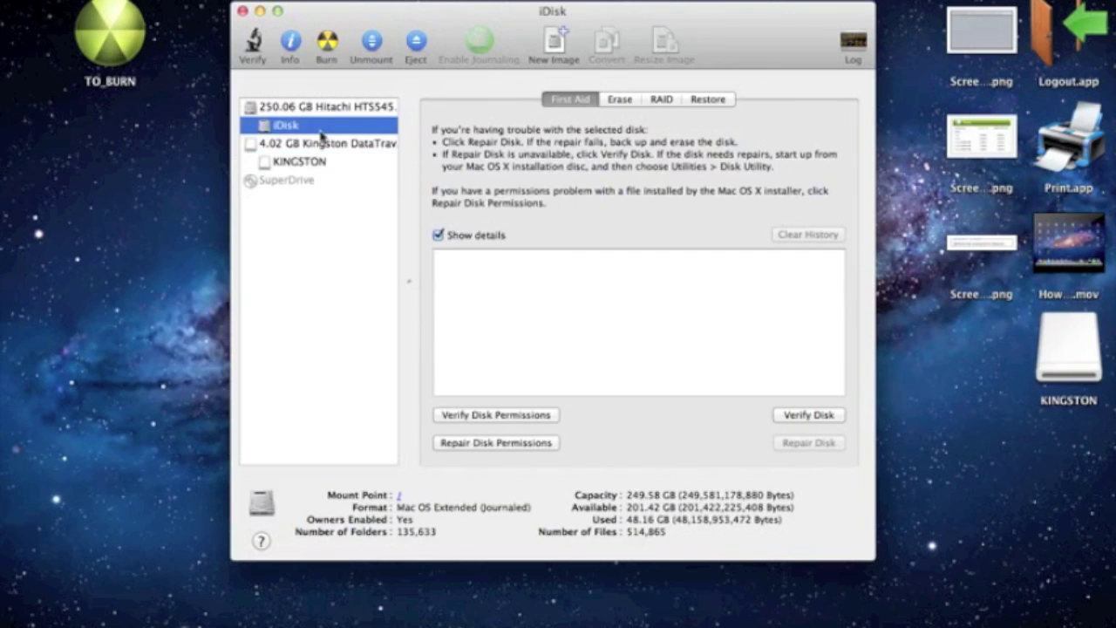
{"action": "left_click", "coordinate": [319, 143]}
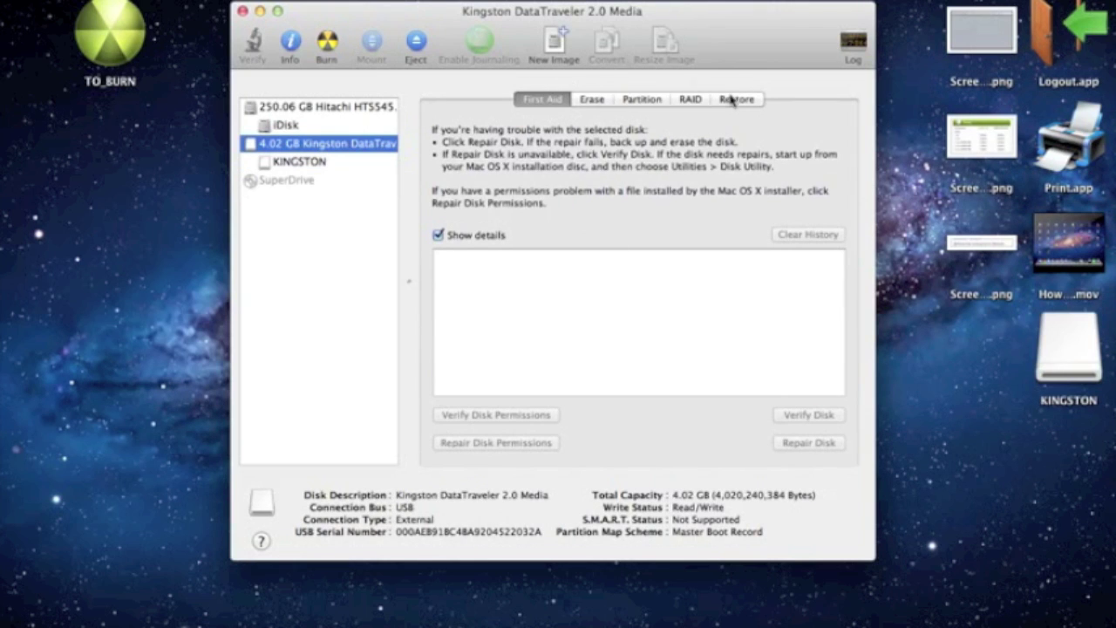
{"action": "left_click", "coordinate": [692, 101]}
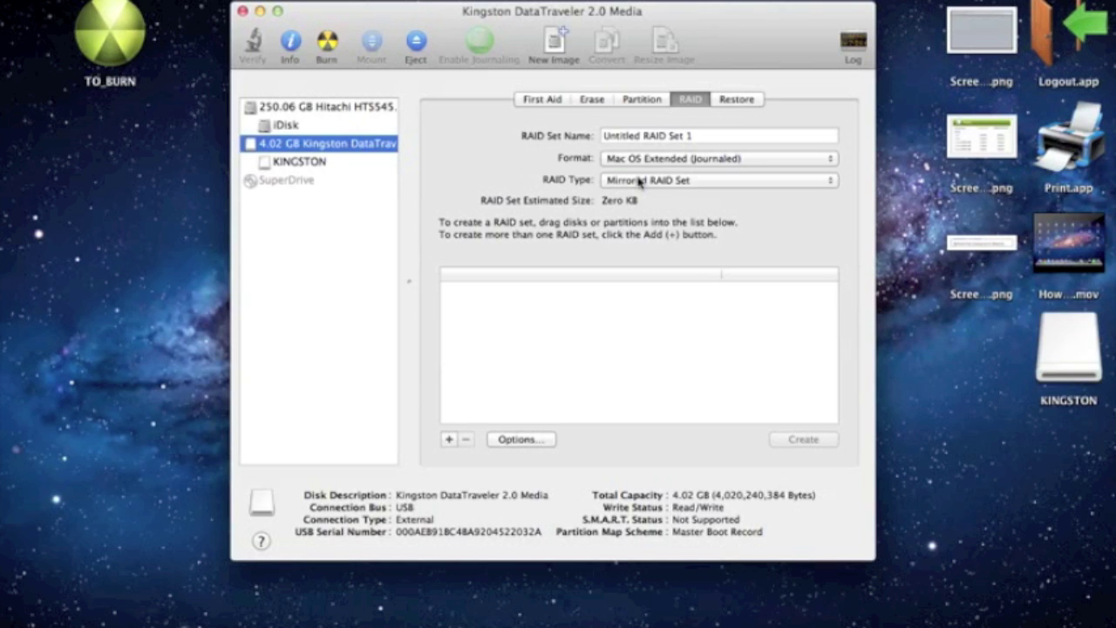
{"action": "left_click", "coordinate": [732, 100]}
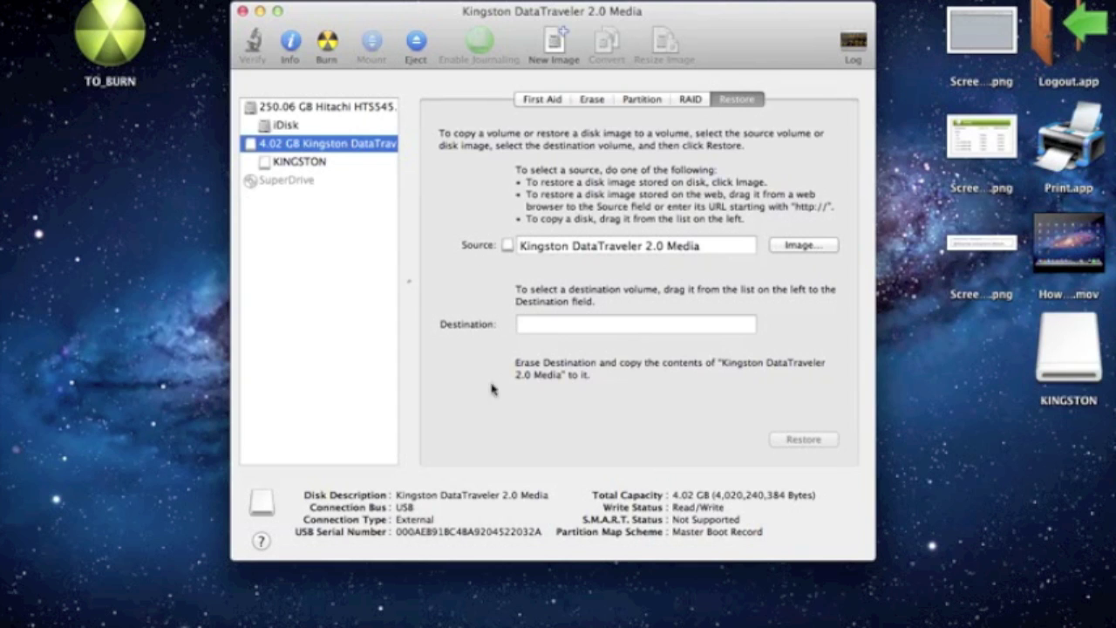
{"action": "left_click", "coordinate": [305, 162]}
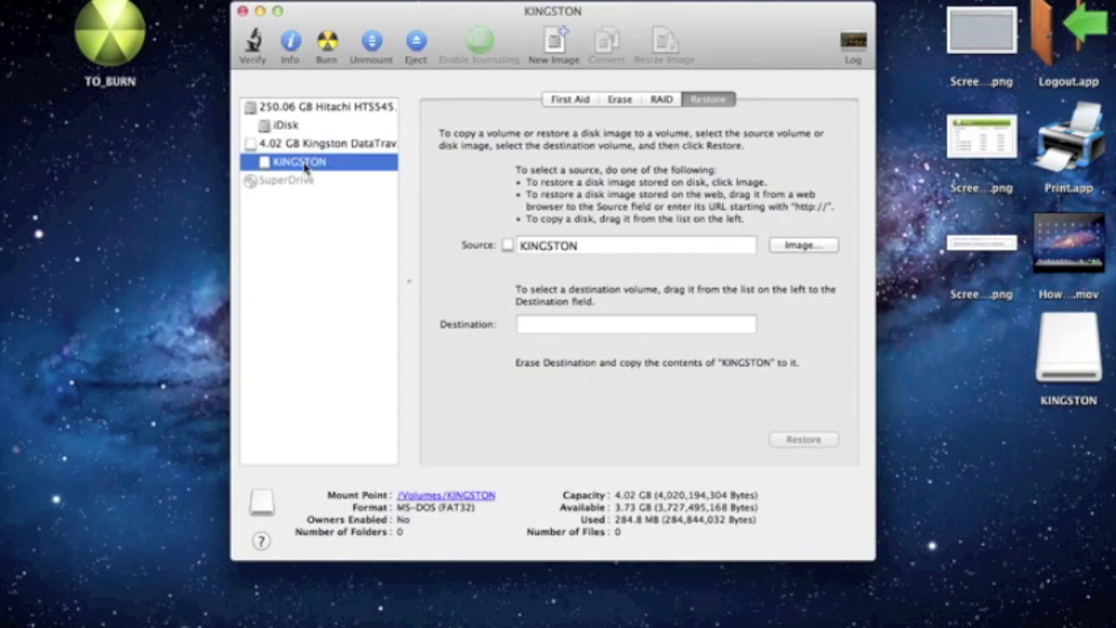
- Select the whole Kingston DataTraveler disk and show its First Aid options
{"action": "left_click", "coordinate": [569, 101]}
{"action": "left_click", "coordinate": [617, 101]}
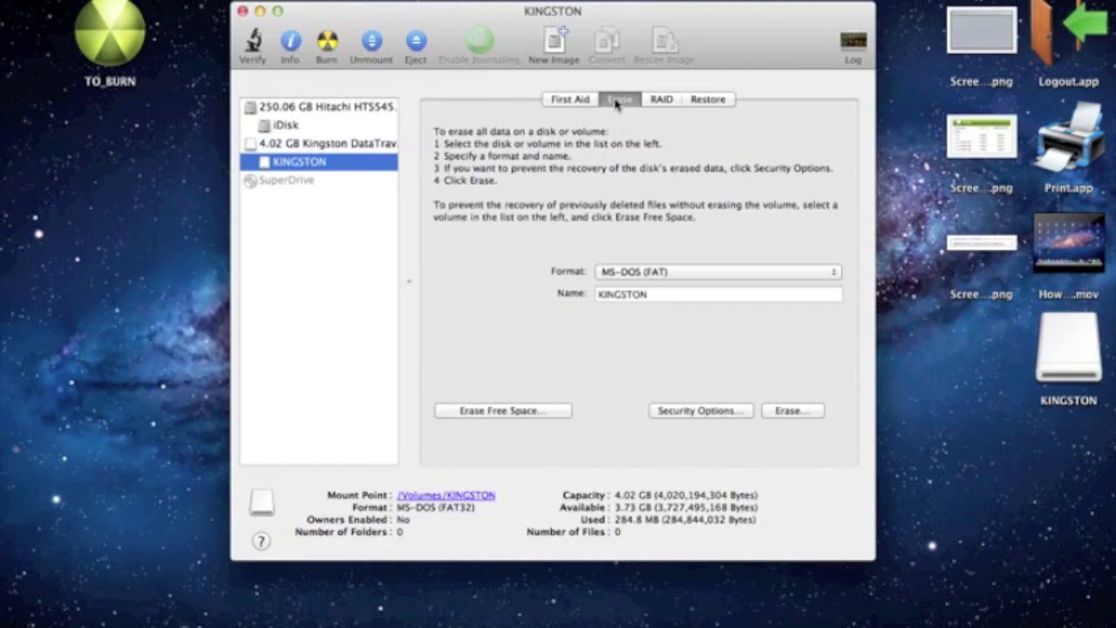
{"action": "left_click", "coordinate": [708, 100]}
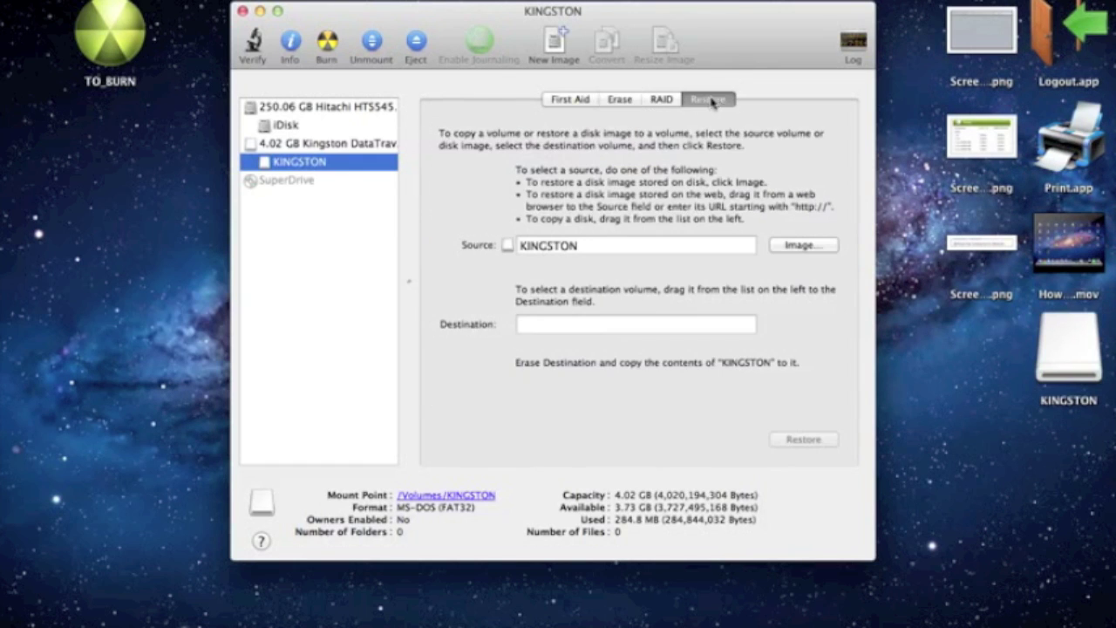
{"action": "left_click", "coordinate": [341, 150]}
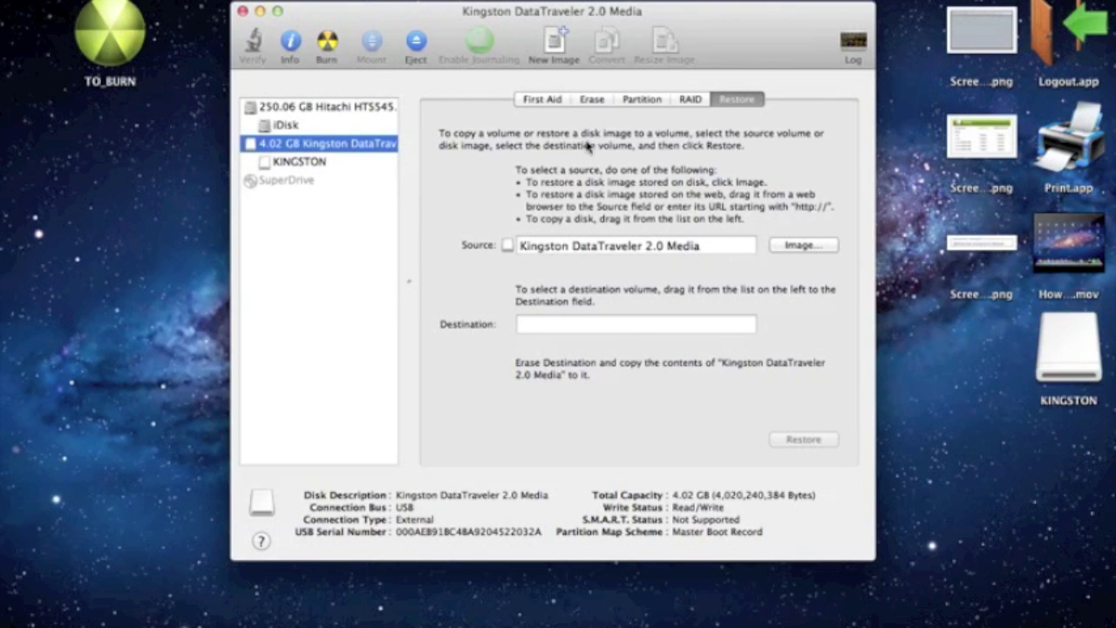
{"action": "left_click", "coordinate": [547, 100]}
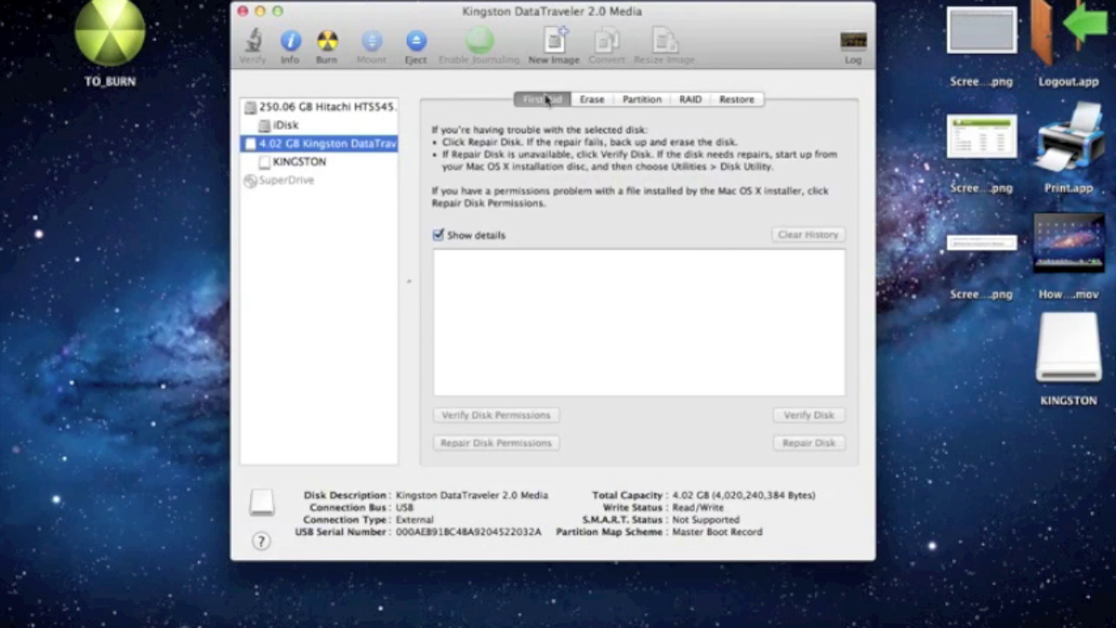
{"action": "left_click", "coordinate": [642, 101]}
- Copy a screenshot and the .mov movie file from the desktop onto the KINGSTON drive
{"action": "left_click_drag", "start_coordinate": [739, 39], "coordinate": [536, 21]}
{"action": "left_click_drag", "start_coordinate": [998, 255], "coordinate": [1067, 362]}
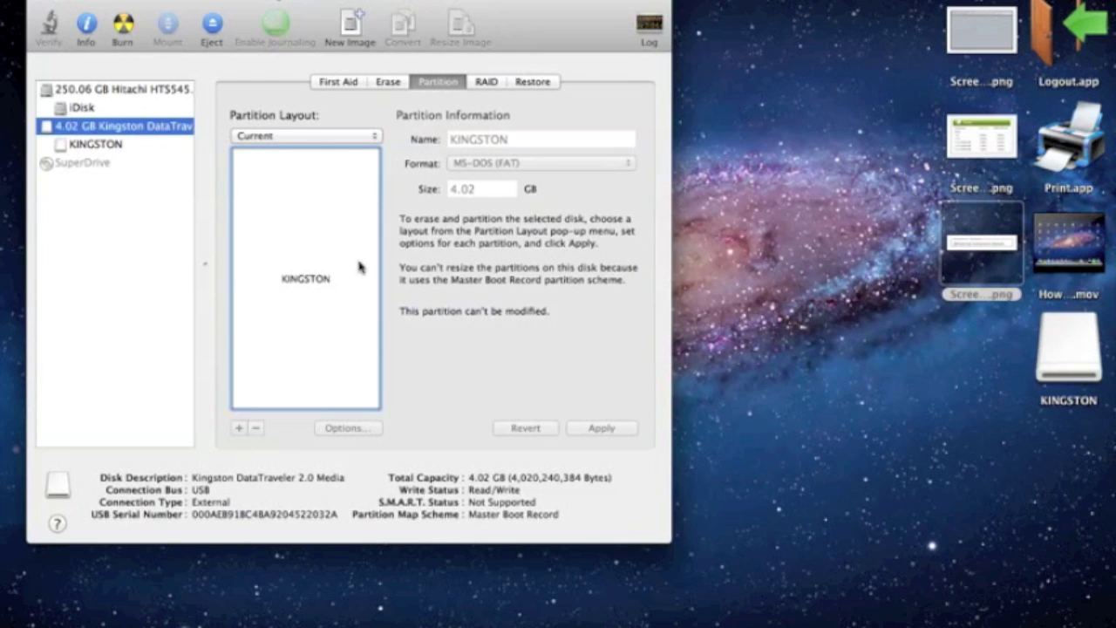
{"action": "left_click_drag", "start_coordinate": [1087, 341], "coordinate": [839, 197]}
{"action": "left_click", "coordinate": [986, 42]}
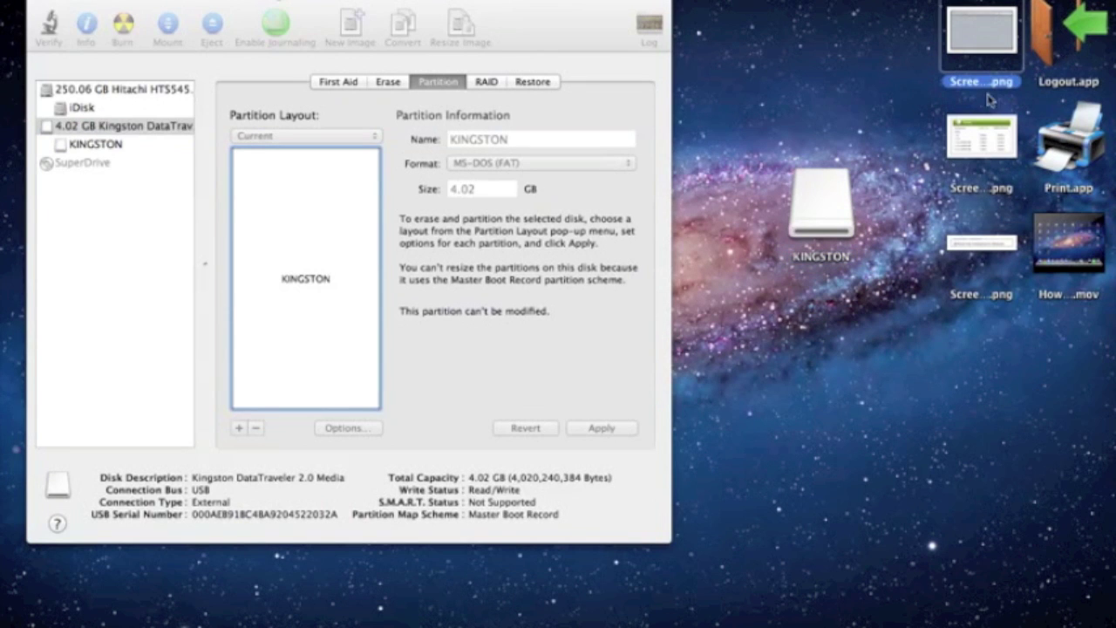
{"action": "left_click", "coordinate": [1071, 320]}
{"action": "left_click_drag", "start_coordinate": [1089, 225], "coordinate": [816, 206]}
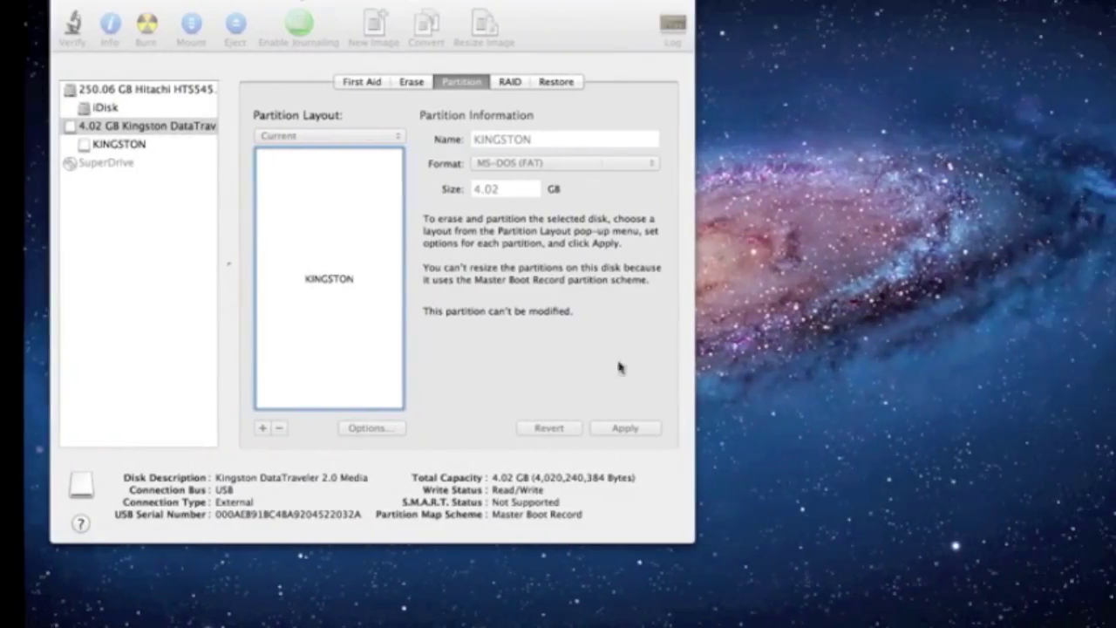
{"action": "left_click", "coordinate": [323, 165]}
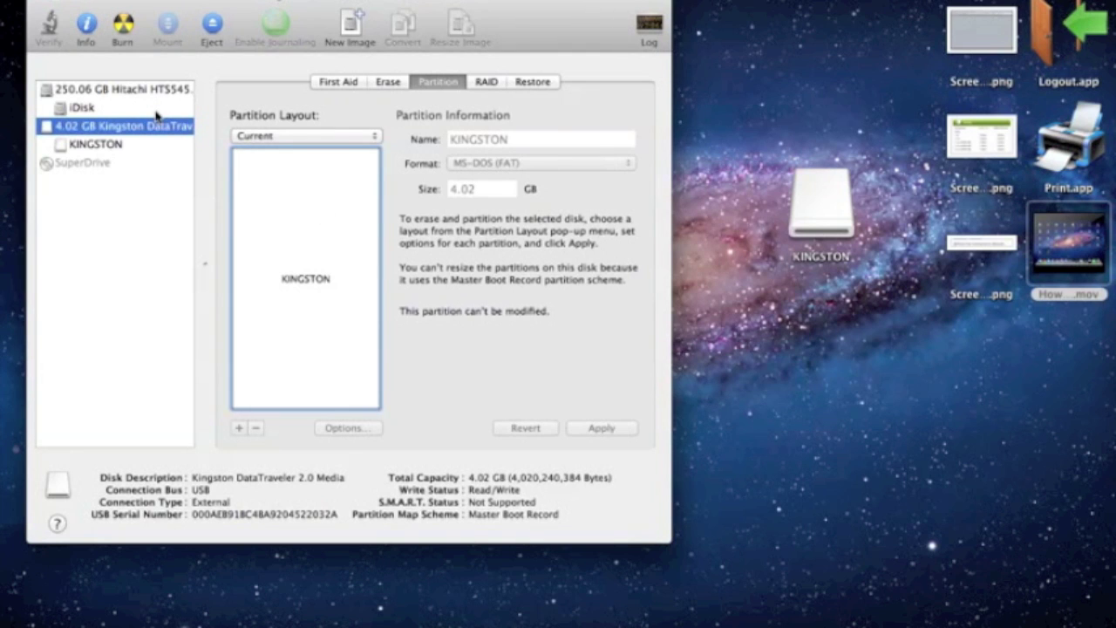
{"action": "left_click", "coordinate": [81, 108]}
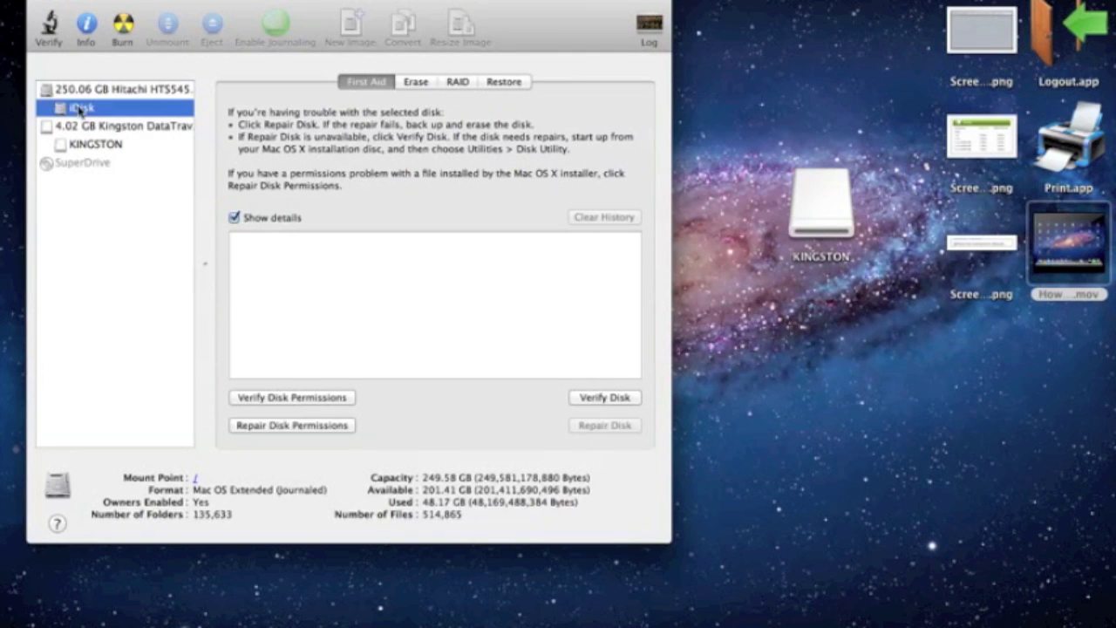
{"action": "left_click", "coordinate": [147, 92]}
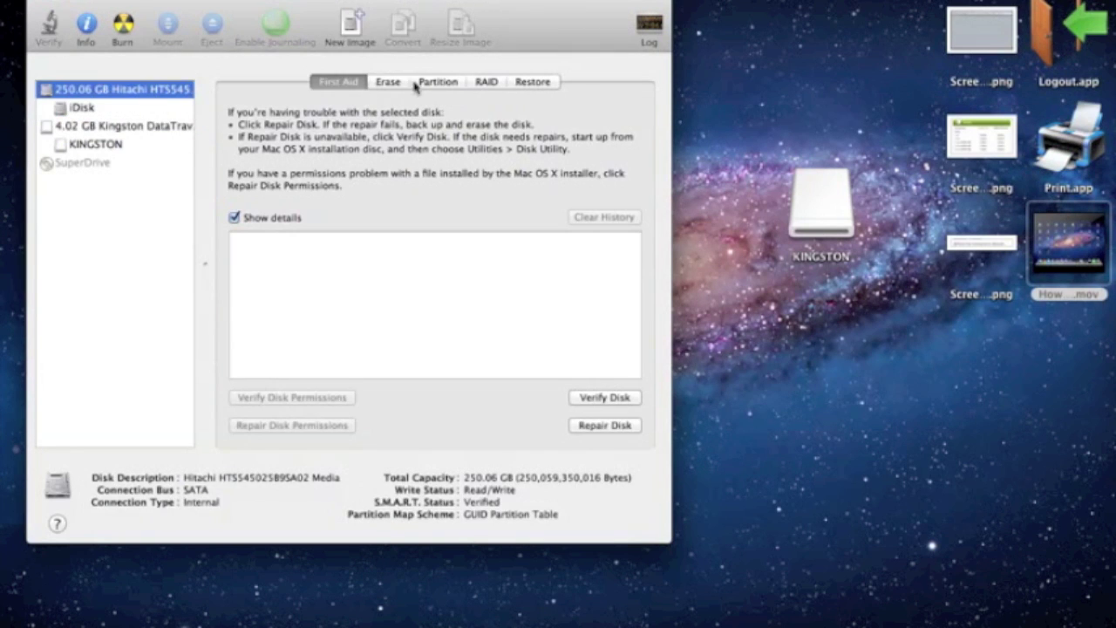
{"action": "left_click", "coordinate": [436, 82]}
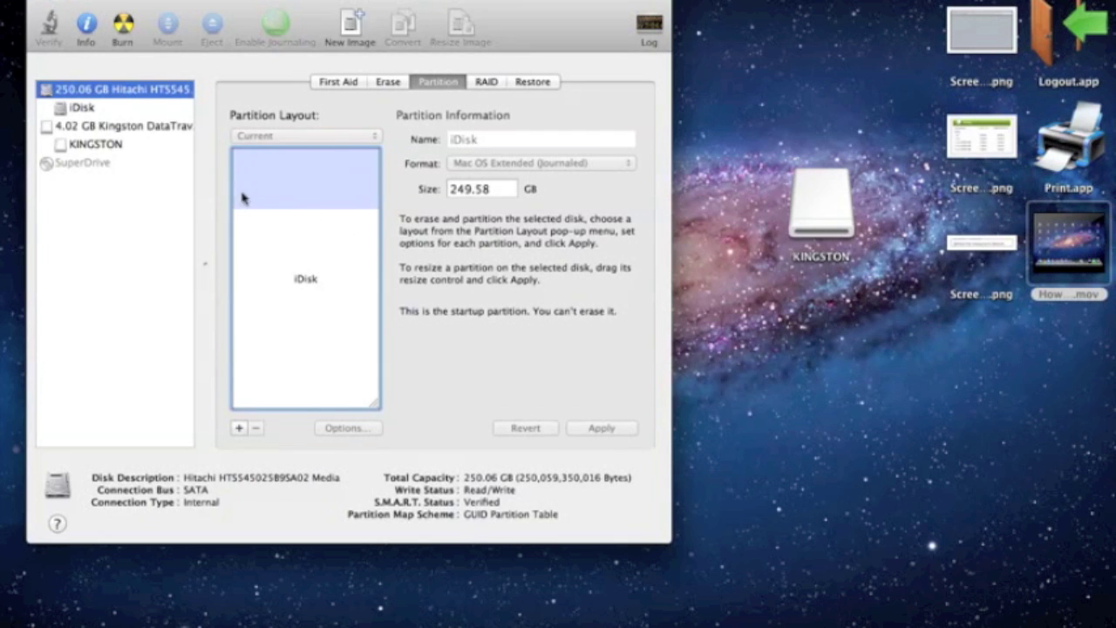
{"action": "left_click", "coordinate": [96, 144]}
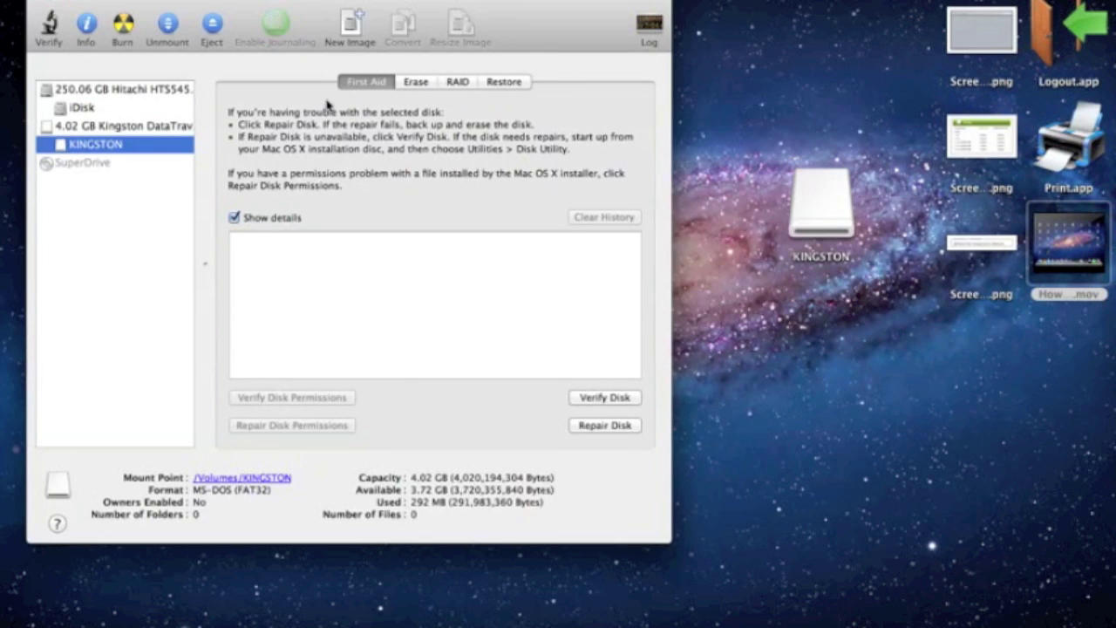
{"action": "left_click", "coordinate": [79, 127]}
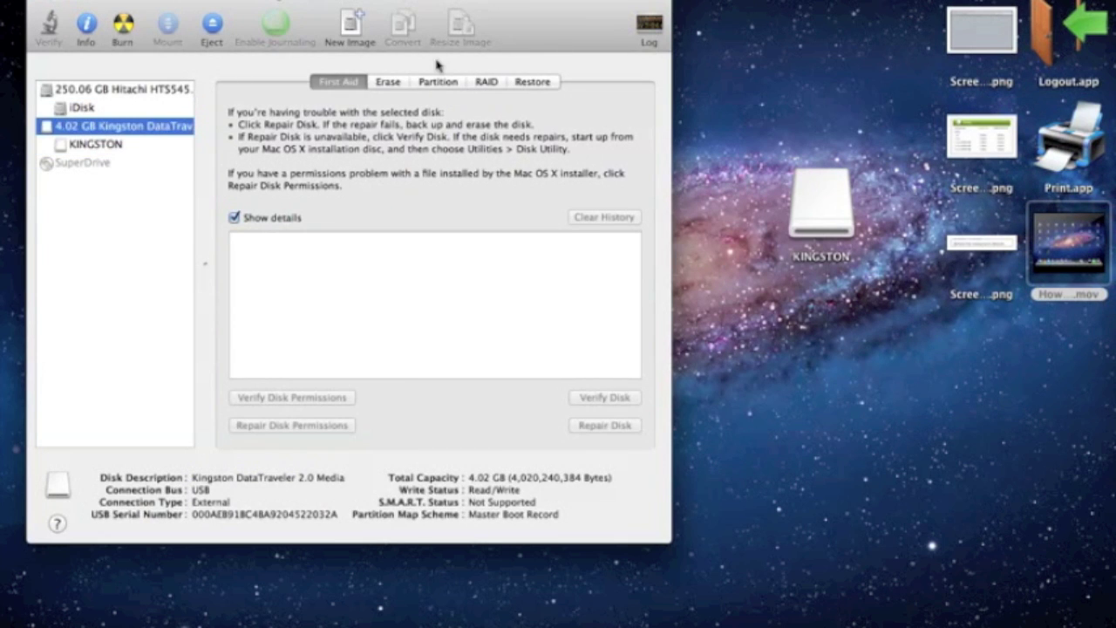
{"action": "left_click", "coordinate": [80, 147]}
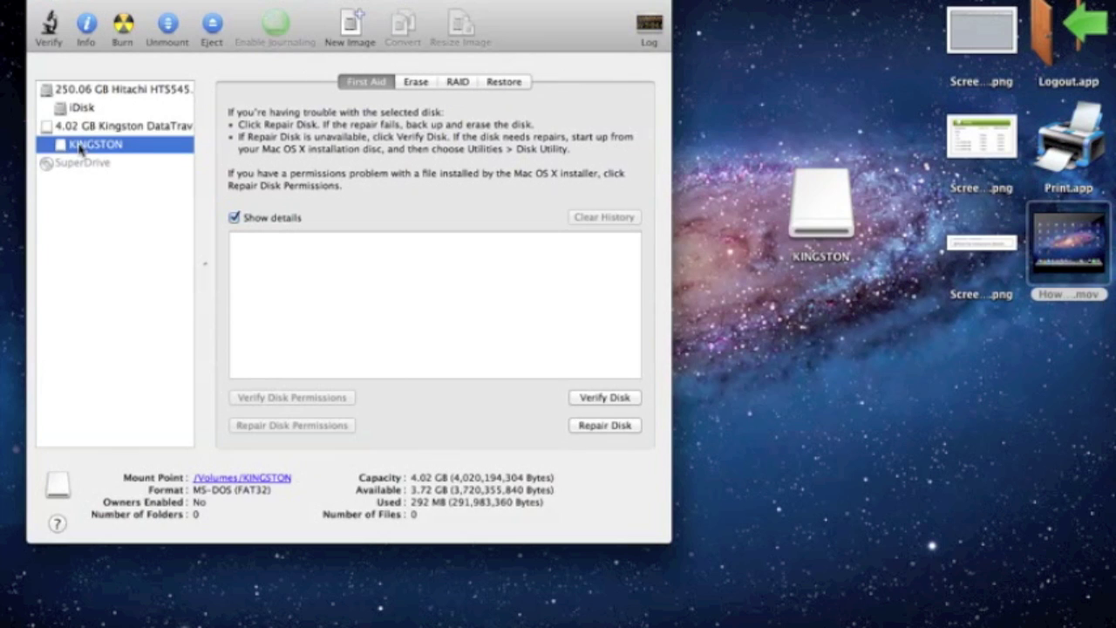
{"action": "left_click", "coordinate": [80, 128]}
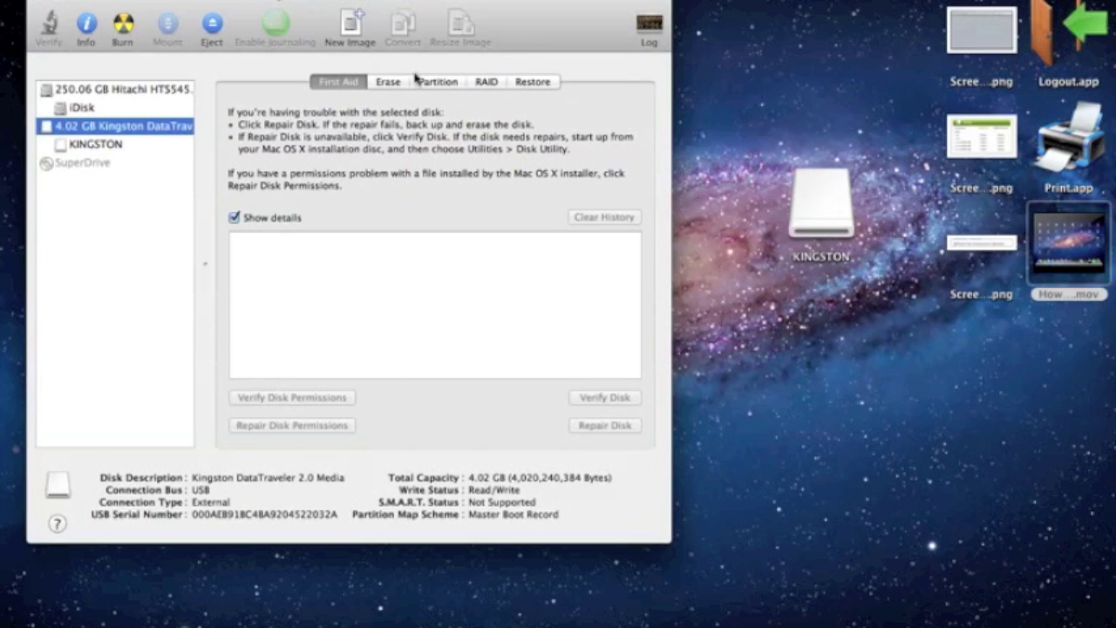
- Erase the KINGSTON volume as MS-DOS (FAT), leaving 20 KB used and 4.01 GB free
{"action": "left_click", "coordinate": [74, 145]}
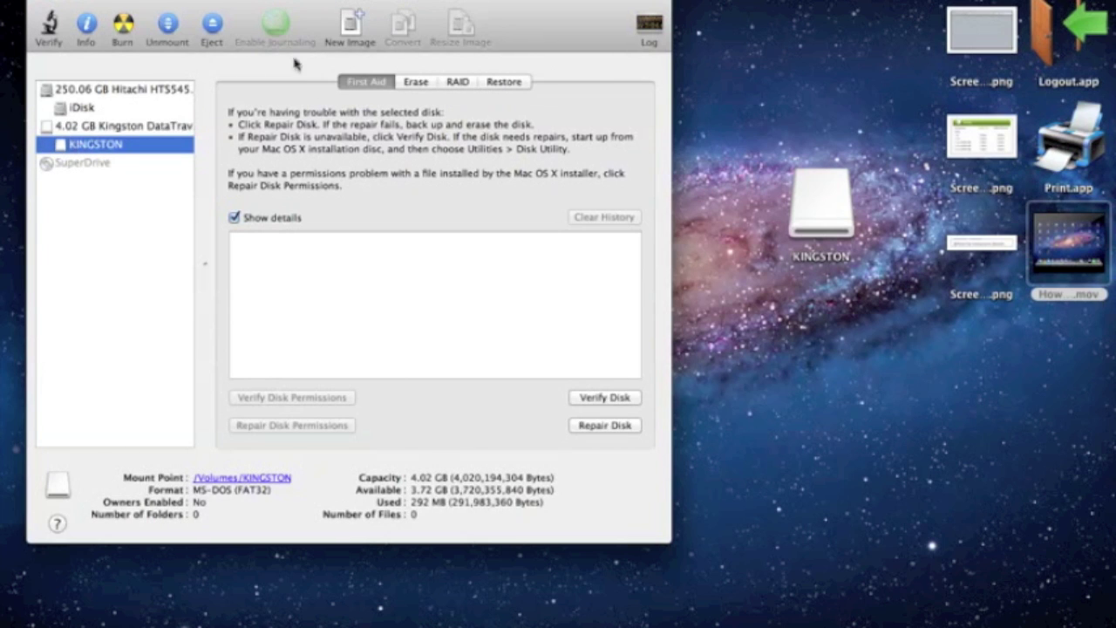
{"action": "left_click", "coordinate": [416, 82]}
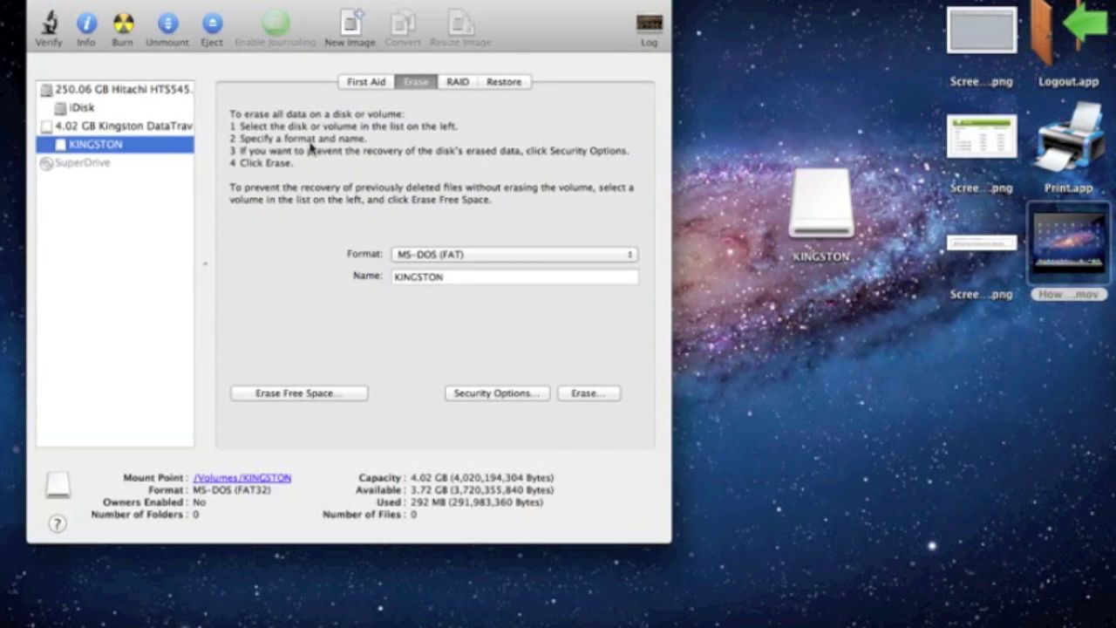
{"action": "left_click", "coordinate": [591, 393]}
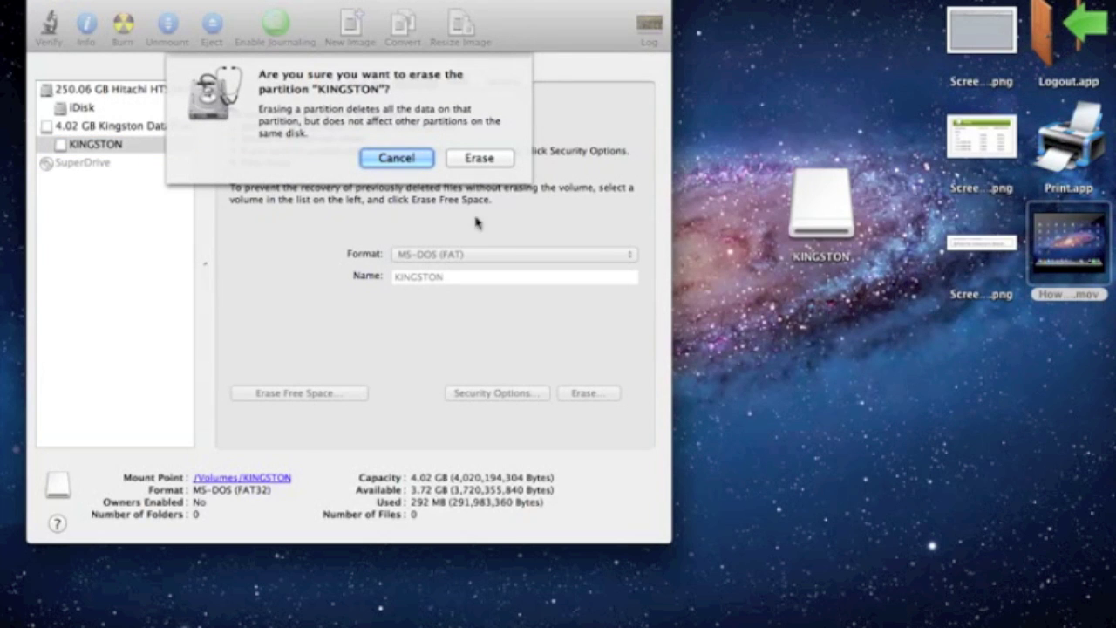
{"action": "left_click", "coordinate": [493, 169]}
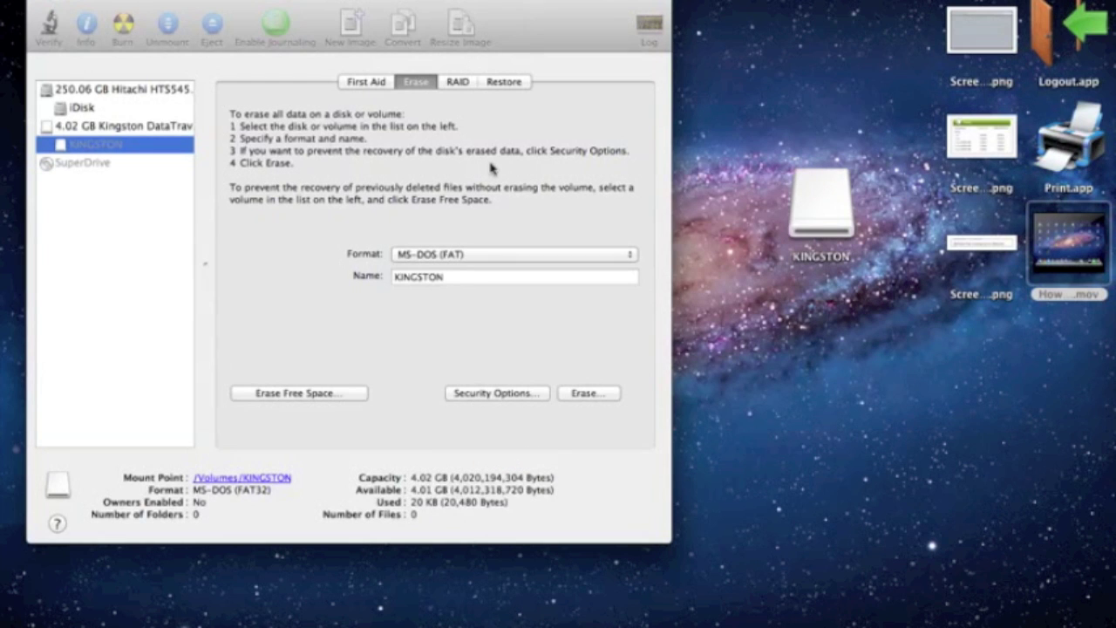
- Set the Kingston drive's partition layout to 4 partitions of 1.01 GB each
{"action": "double_click", "coordinate": [450, 277]}
{"action": "left_click", "coordinate": [438, 82]}
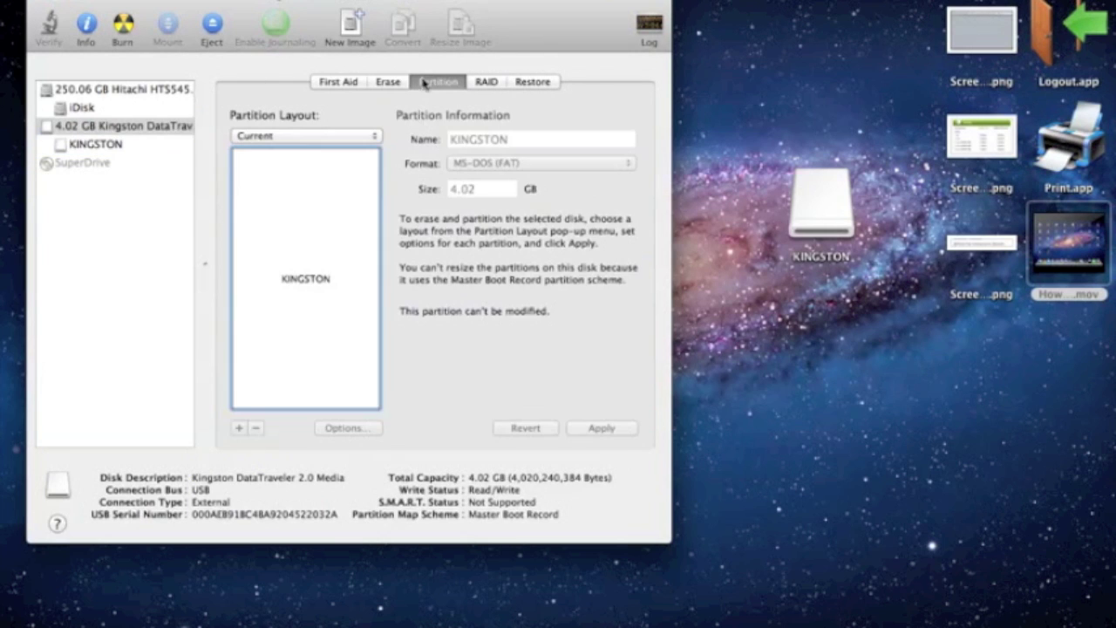
{"action": "left_click", "coordinate": [295, 137]}
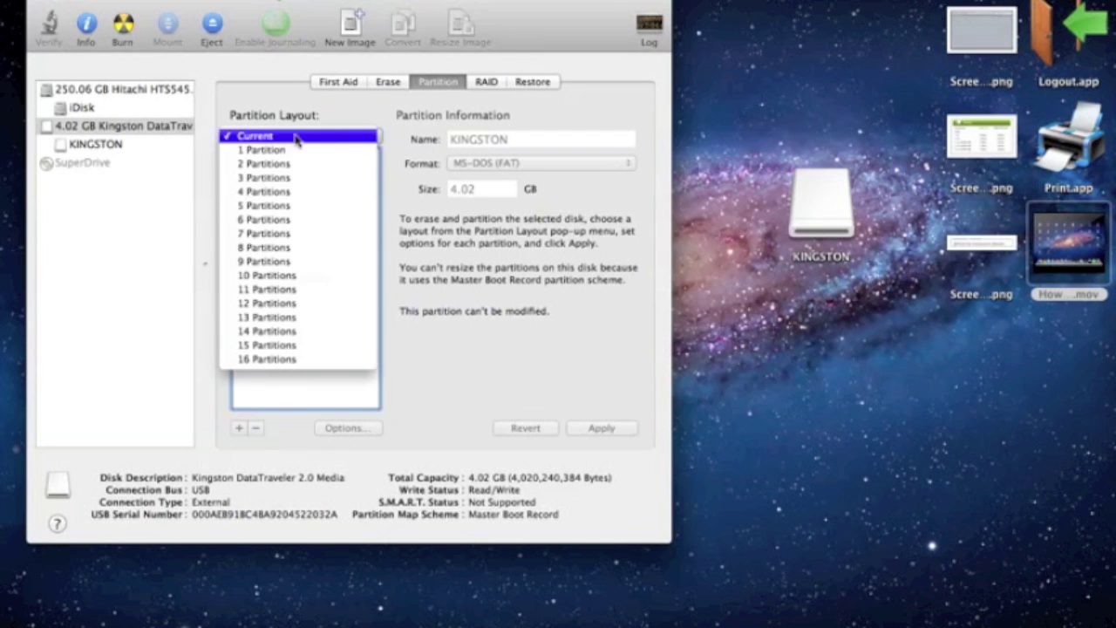
{"action": "left_click", "coordinate": [288, 194]}
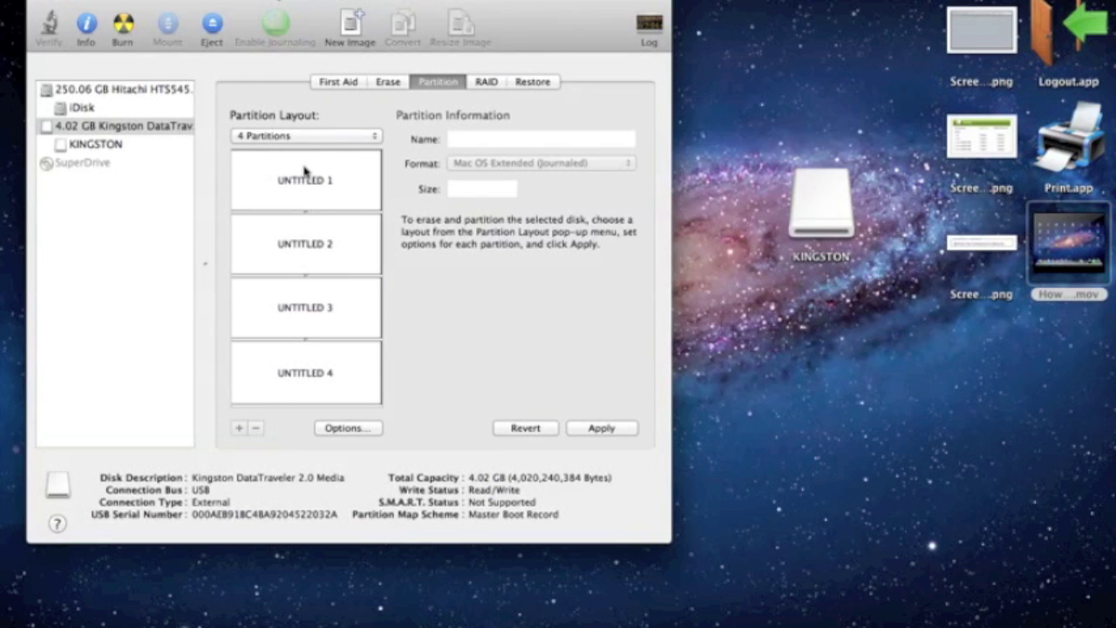
{"action": "left_click", "coordinate": [305, 180]}
{"action": "left_click", "coordinate": [297, 228]}
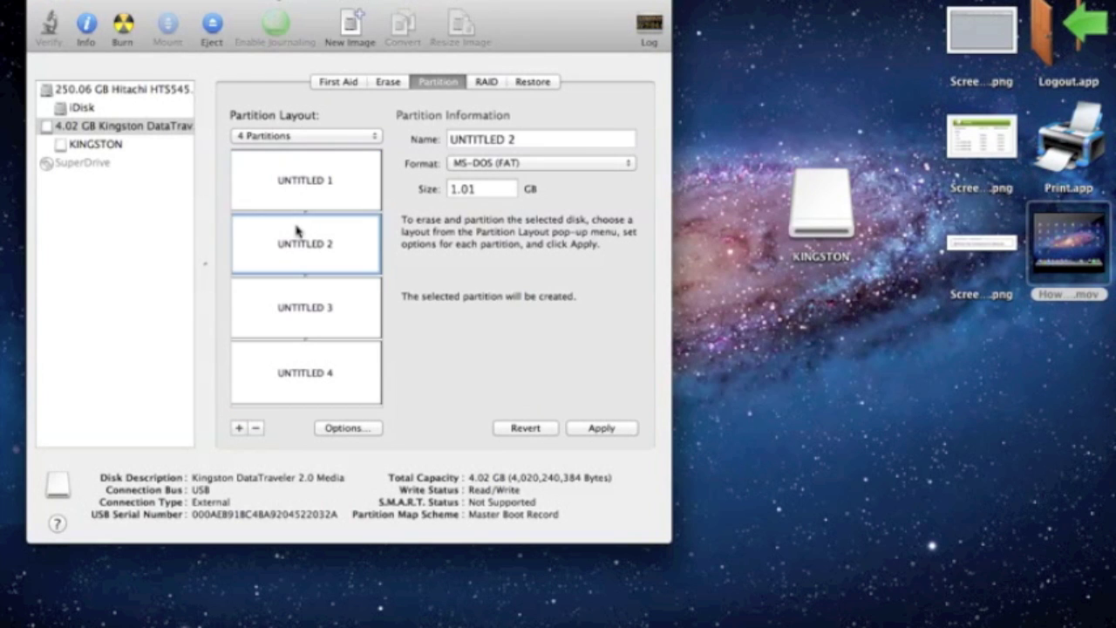
{"action": "left_click", "coordinate": [288, 305]}
{"action": "left_click", "coordinate": [273, 380]}
{"action": "left_click", "coordinate": [312, 177]}
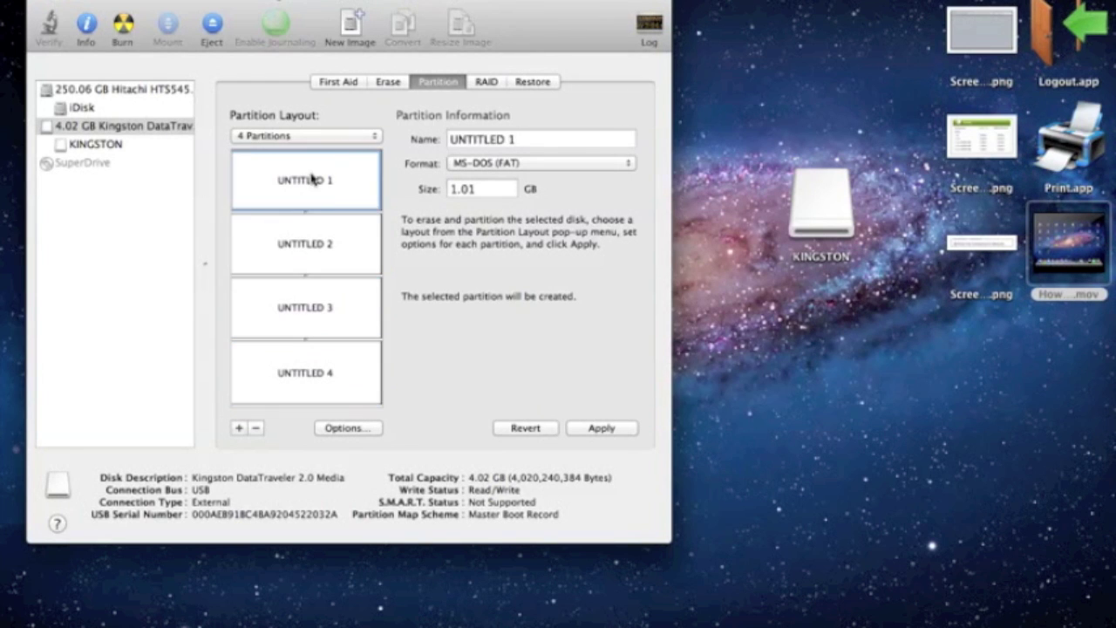
- Rename the first two partitions WORK and SCHOOL
{"action": "double_click", "coordinate": [490, 138]}
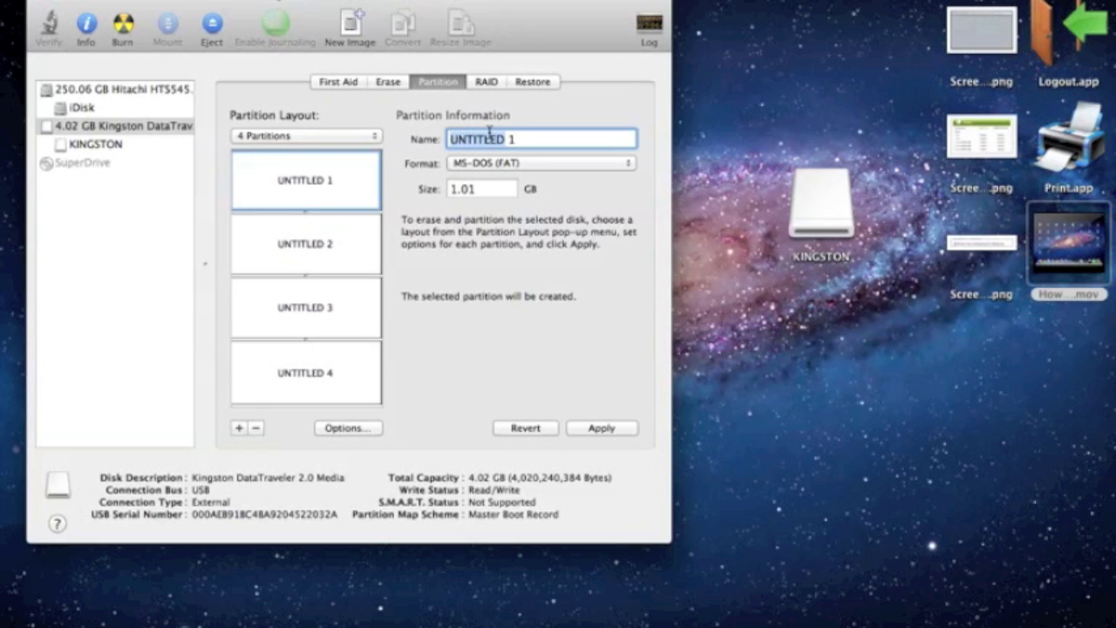
{"action": "key", "text": "Right"}
{"action": "key", "text": "BackSpace"}
{"action": "key", "text": "BackSpace"}
{"action": "key", "text": "BackSpace"}
{"action": "key", "text": "BackSpace"}
{"action": "key", "text": "BackSpace"}
{"action": "key", "text": "BackSpace"}
{"action": "key", "text": "BackSpace"}
{"action": "key", "text": "BackSpace"}
{"action": "key", "text": "BackSpace"}
{"action": "key", "text": "BackSpace"}
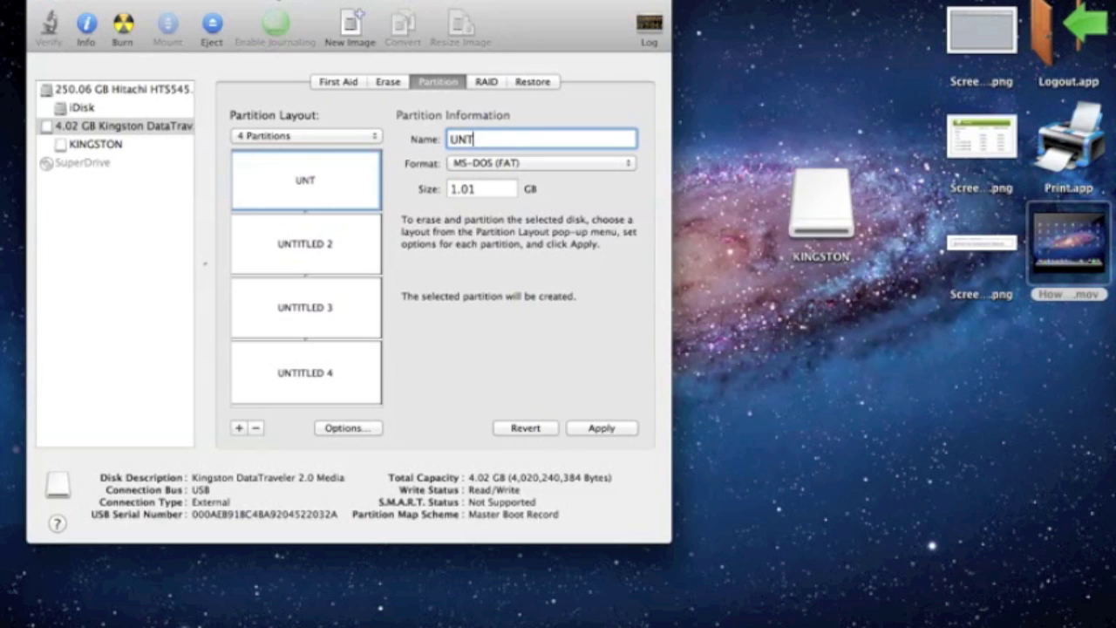
{"action": "type", "text": "WORK"}
{"action": "left_click", "coordinate": [319, 245]}
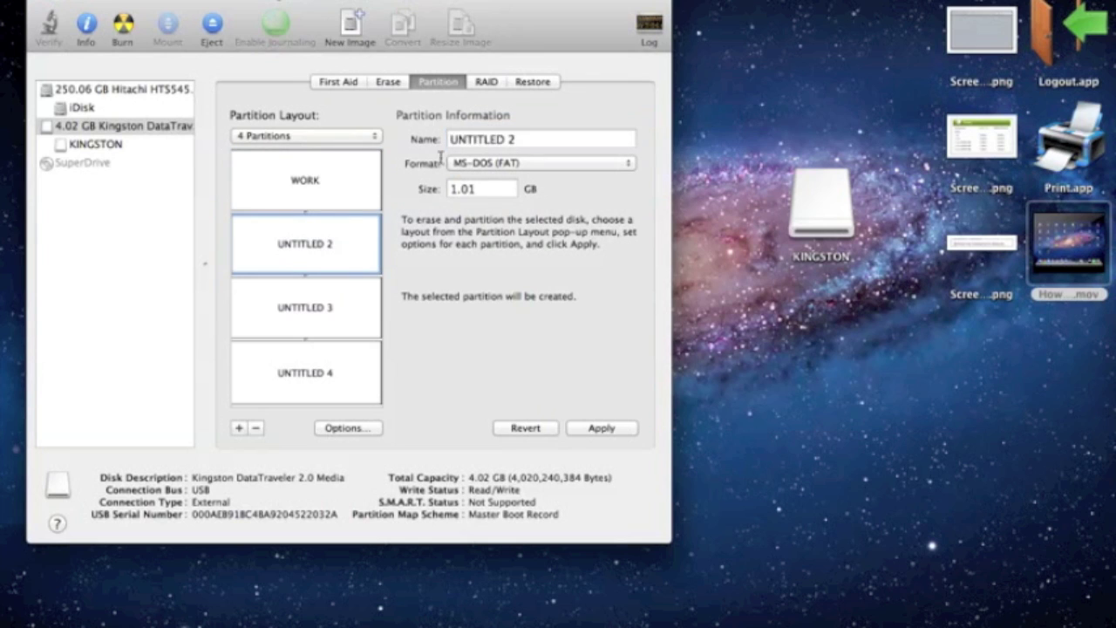
{"action": "double_click", "coordinate": [468, 138]}
{"action": "key", "text": "BackSpace"}
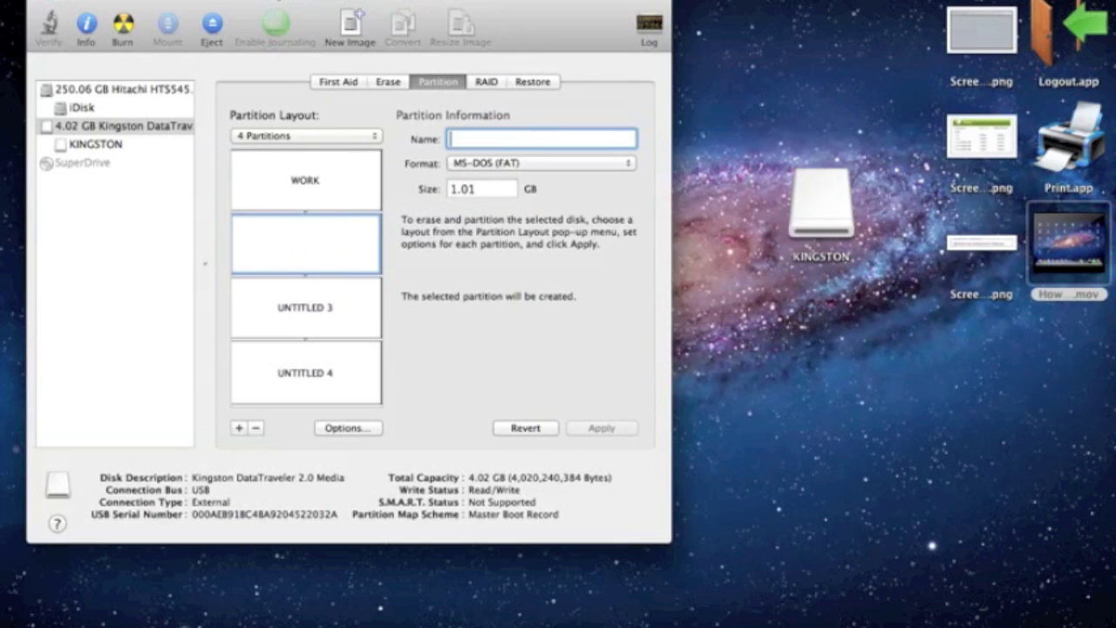
{"action": "type", "text": "SCHOO"}
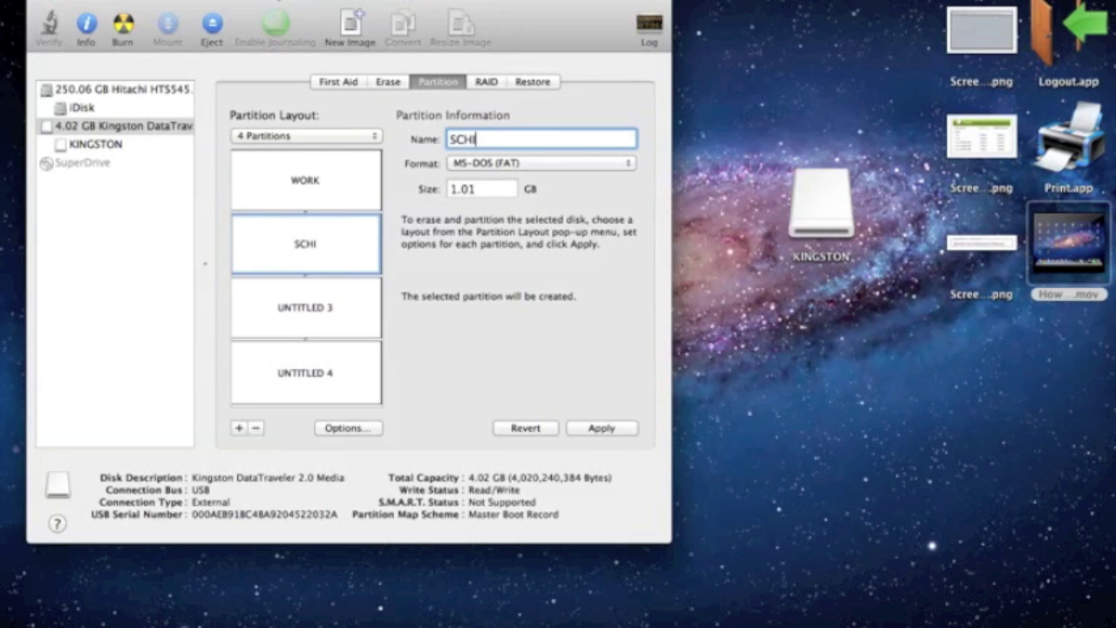
{"action": "type", "text": "L"}
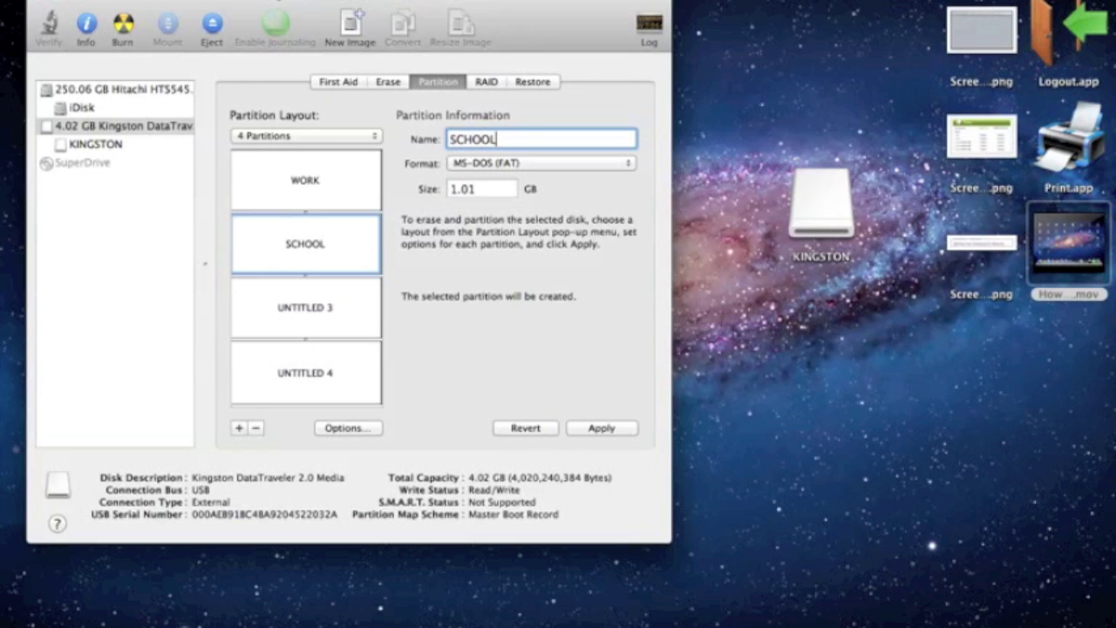
- Rename the third and fourth partitions WEBSITE and VIDEOS
{"action": "left_click", "coordinate": [297, 312]}
{"action": "left_click", "coordinate": [512, 141]}
{"action": "triple_click", "coordinate": [512, 140]}
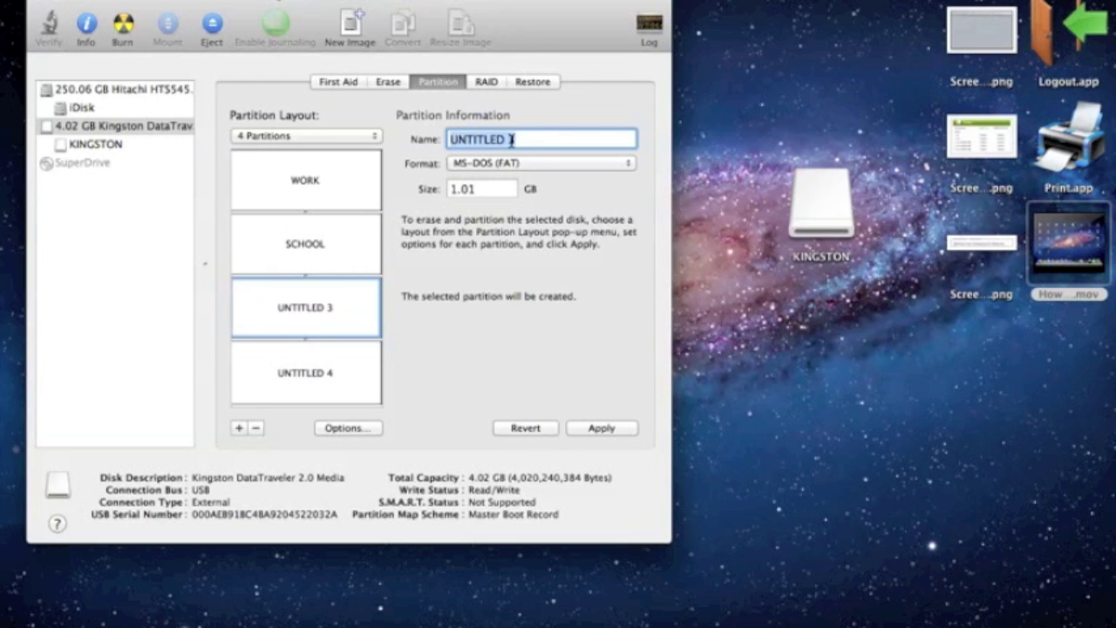
{"action": "type", "text": "WEBSITE"}
{"action": "left_click", "coordinate": [335, 357]}
{"action": "left_click", "coordinate": [504, 141]}
{"action": "triple_click", "coordinate": [506, 143]}
{"action": "type", "text": "VIDEOS"}
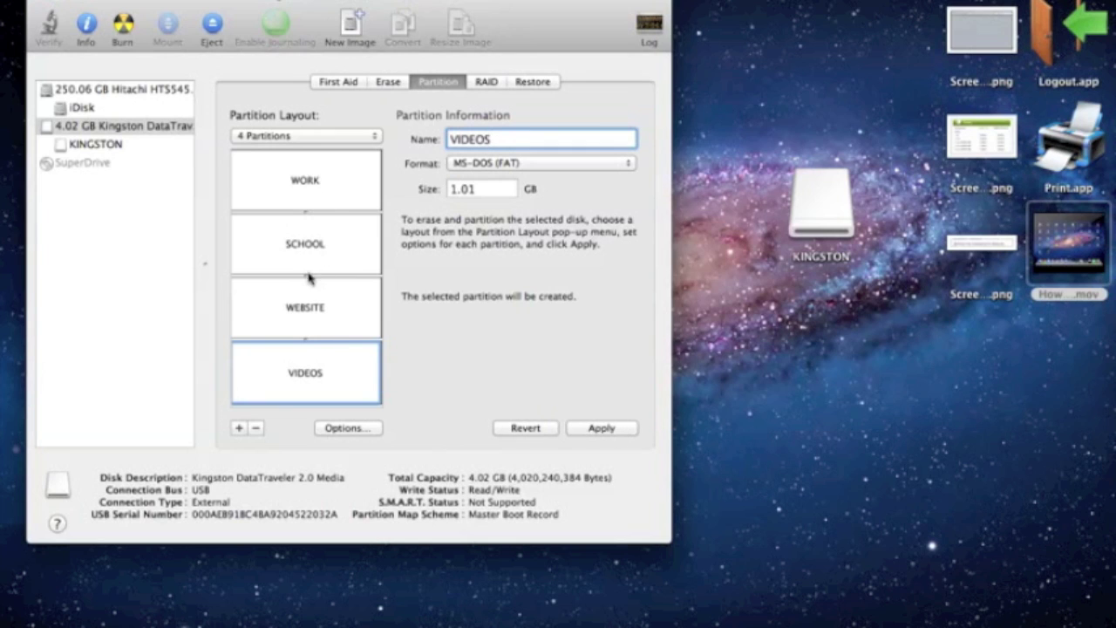
- Resize to SCHOOL 525.60 MB, WEBSITE 724.50 MB, VIDEOS 1.78 GB and apply the partitioning
{"action": "left_click_drag", "start_coordinate": [306, 277], "coordinate": [310, 247]}
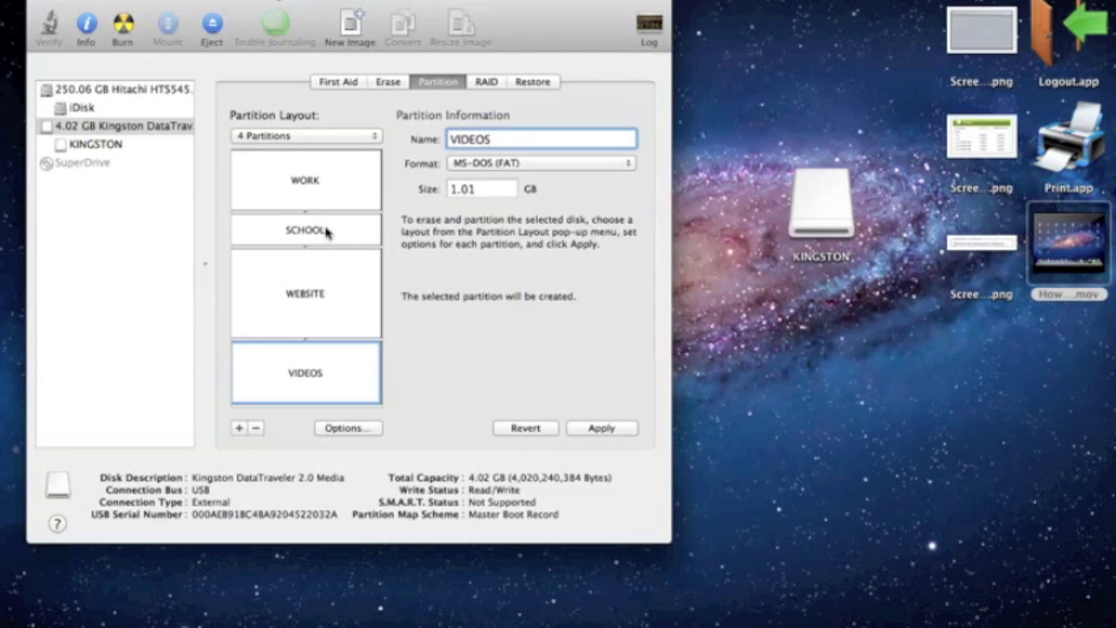
{"action": "left_click", "coordinate": [324, 228]}
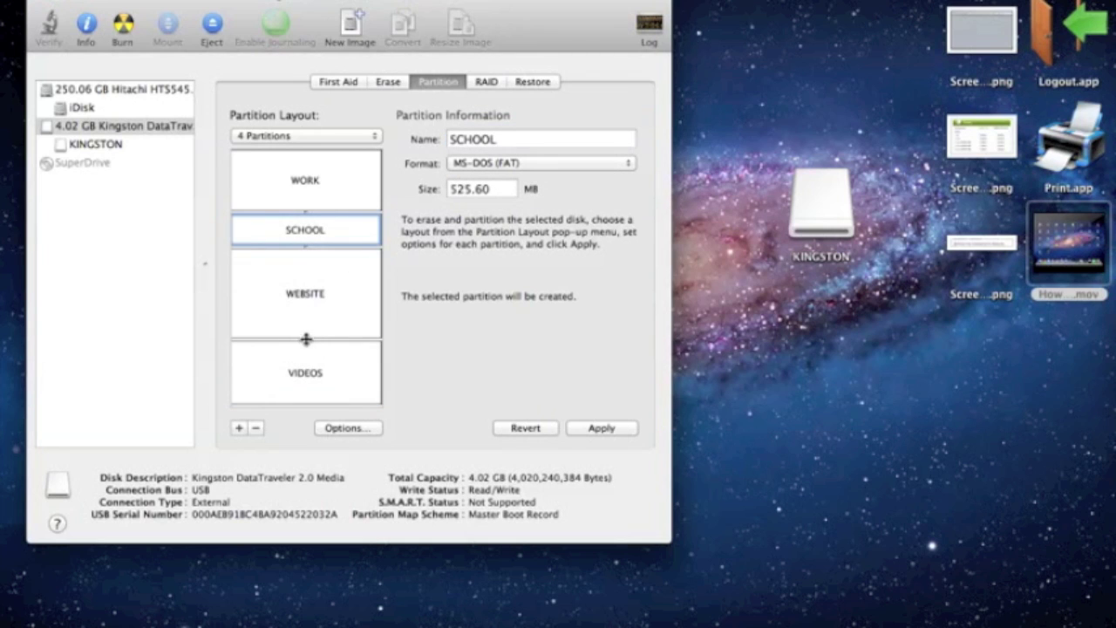
{"action": "left_click_drag", "start_coordinate": [305, 338], "coordinate": [326, 294]}
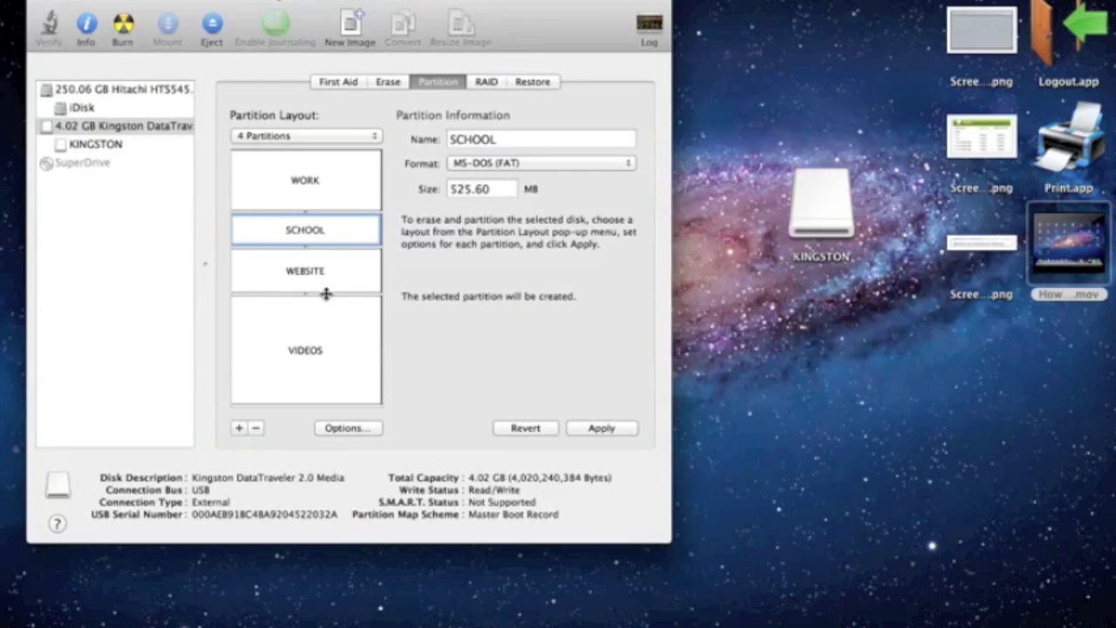
{"action": "left_click", "coordinate": [502, 191]}
{"action": "left_click", "coordinate": [341, 273]}
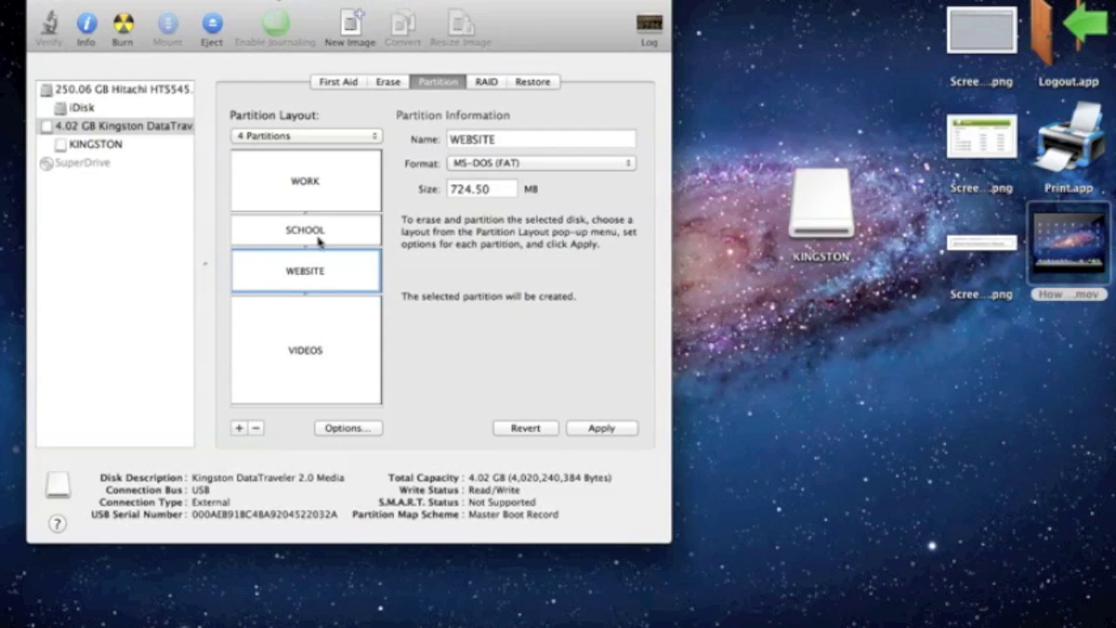
{"action": "left_click", "coordinate": [304, 187]}
{"action": "left_click", "coordinate": [344, 322]}
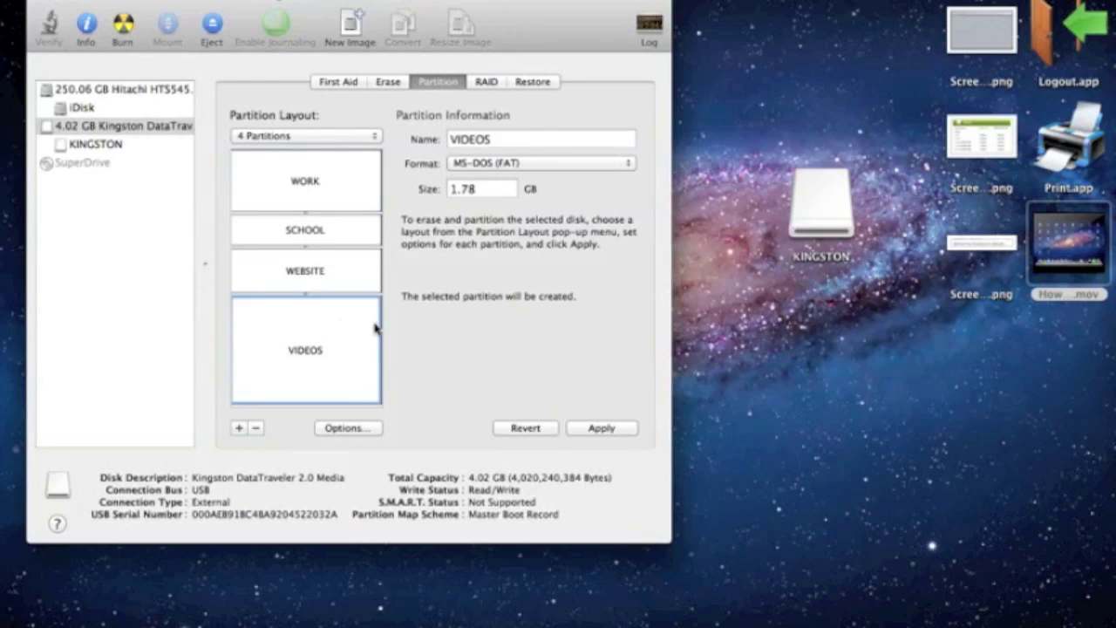
{"action": "left_click", "coordinate": [613, 428]}
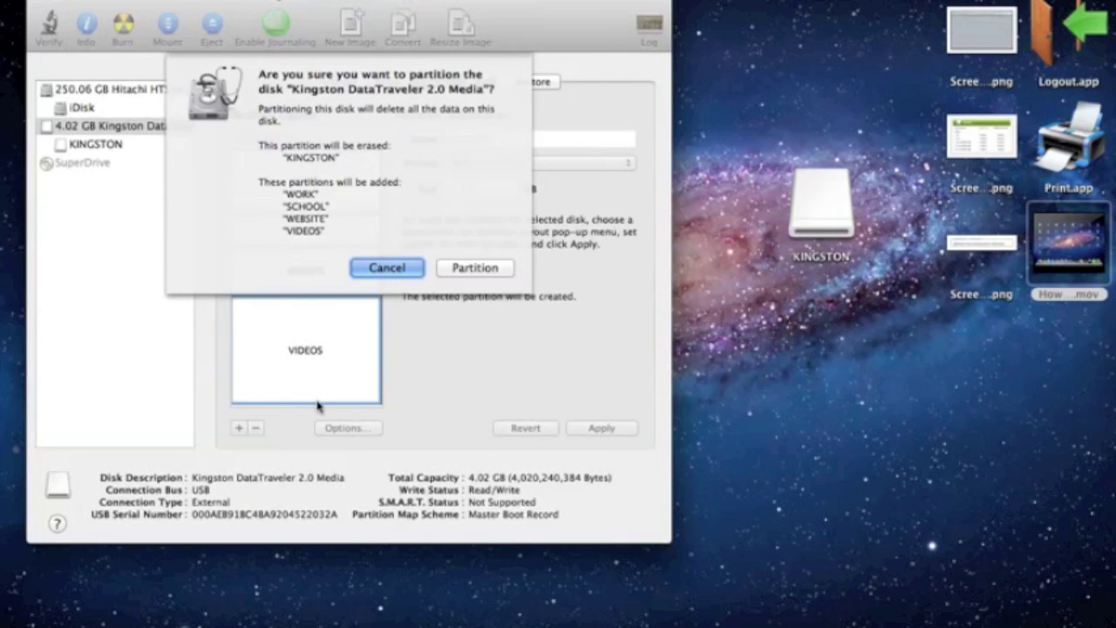
{"action": "left_click", "coordinate": [488, 269]}
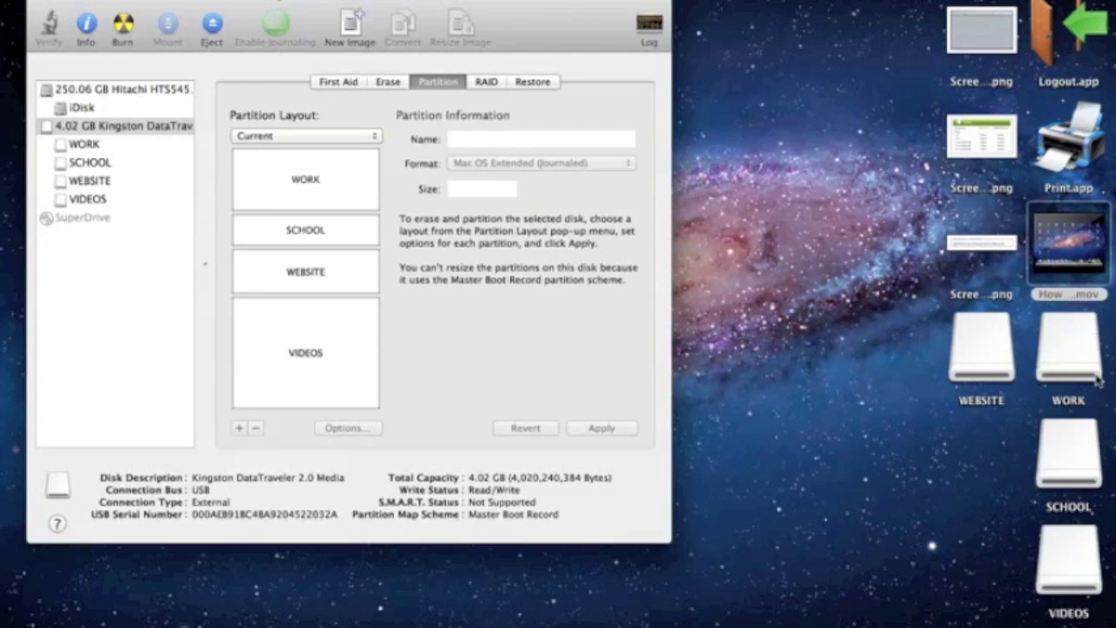
- Erase the whole Kingston disk into one MS-DOS (FAT) volume named KINGSTON
{"action": "left_click", "coordinate": [91, 126]}
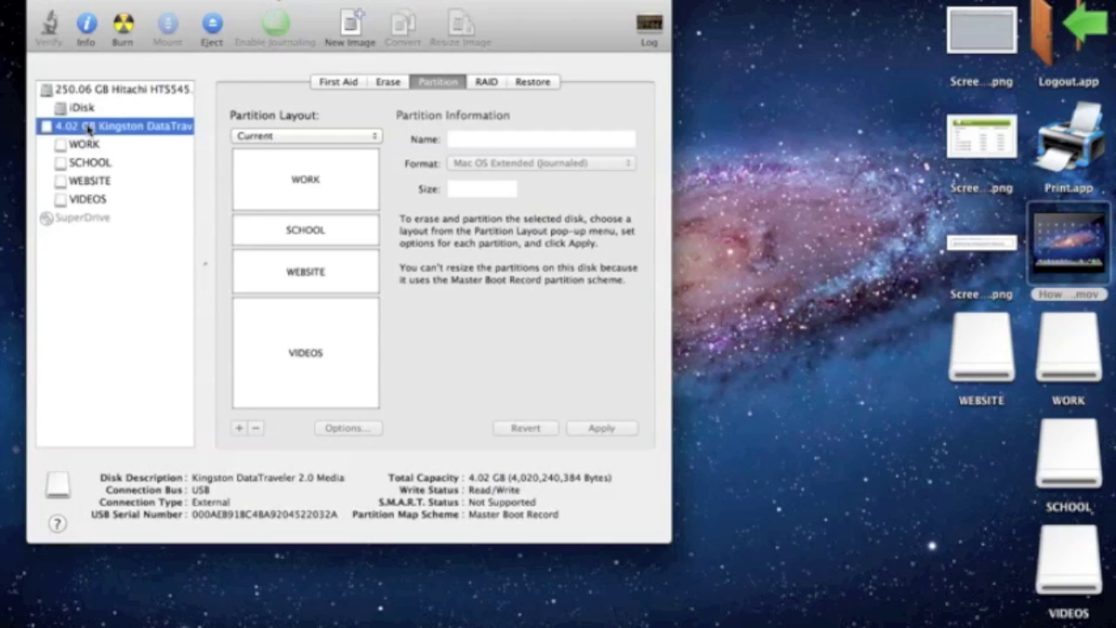
{"action": "left_click", "coordinate": [387, 83]}
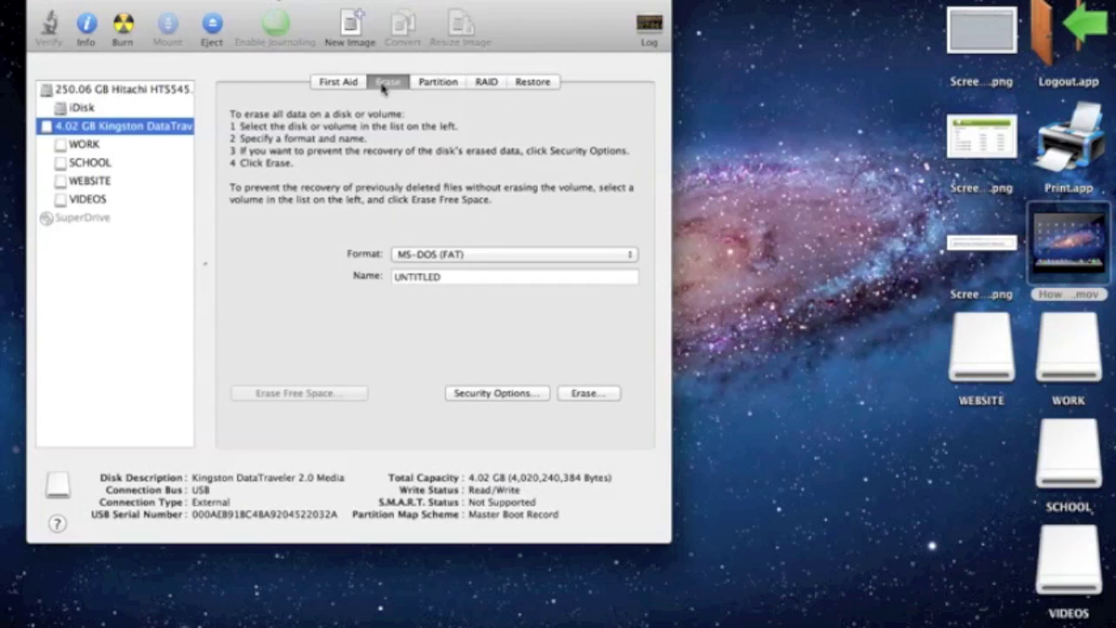
{"action": "double_click", "coordinate": [449, 278]}
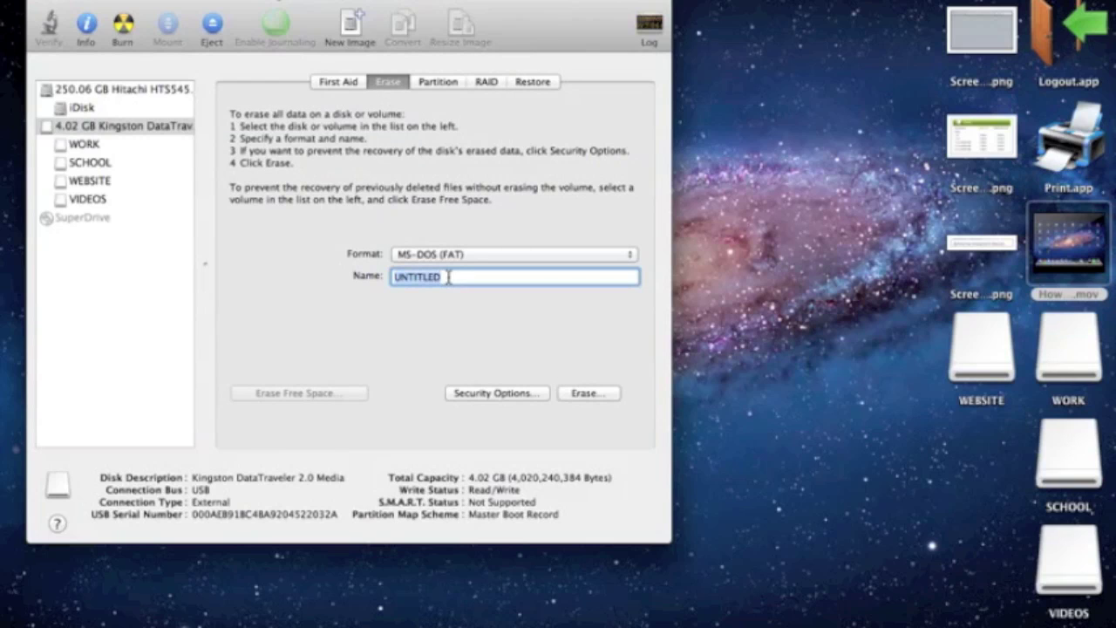
{"action": "type", "text": "KINGSTON"}
{"action": "left_click", "coordinate": [601, 393]}
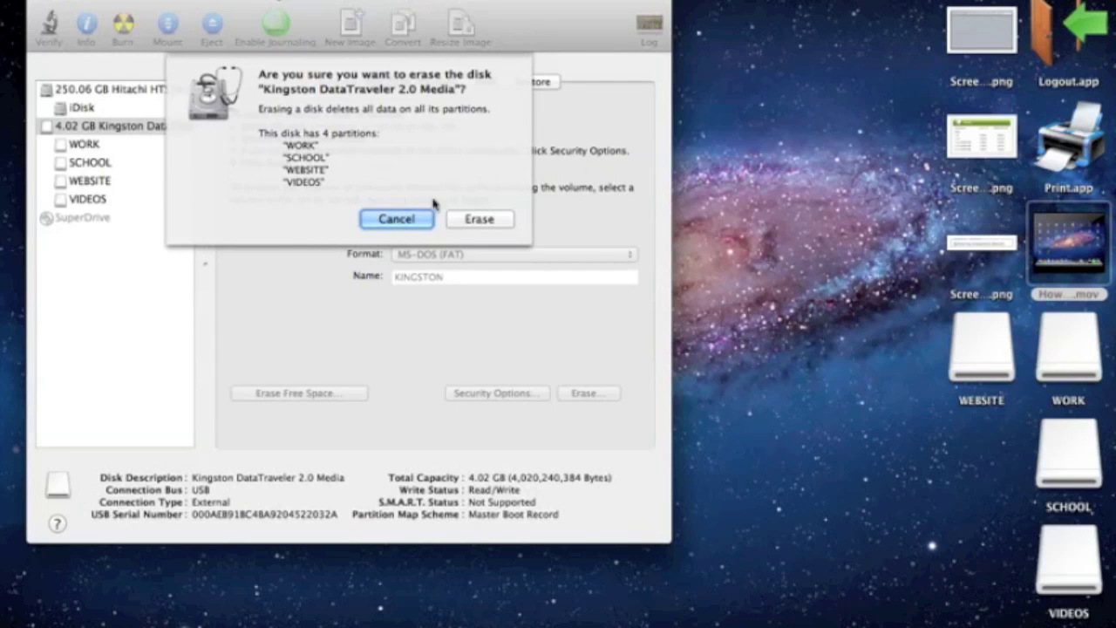
{"action": "left_click", "coordinate": [471, 220]}
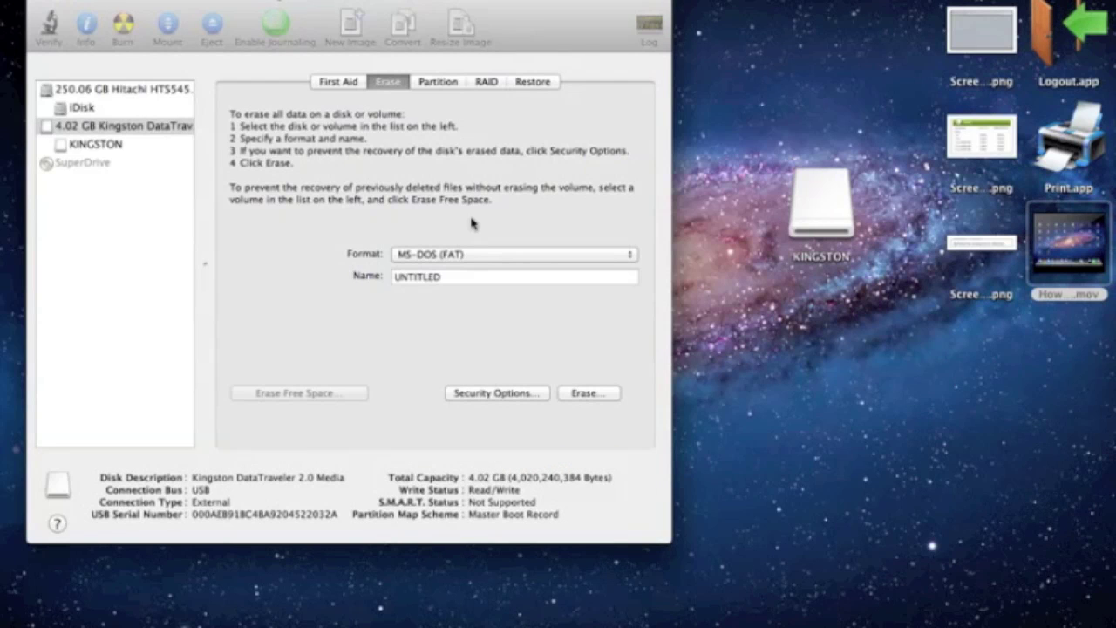
- Check the new KINGSTON volume's details, then view the SuperDrive's rewritable-disc erase options
{"action": "left_click", "coordinate": [124, 144]}
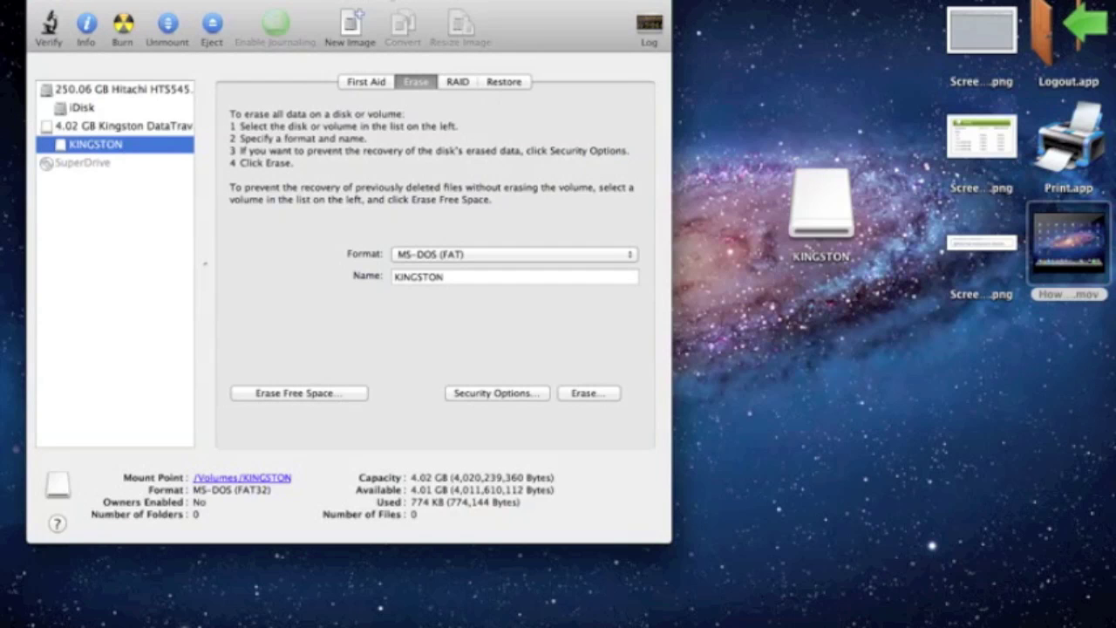
{"action": "left_click", "coordinate": [87, 163]}
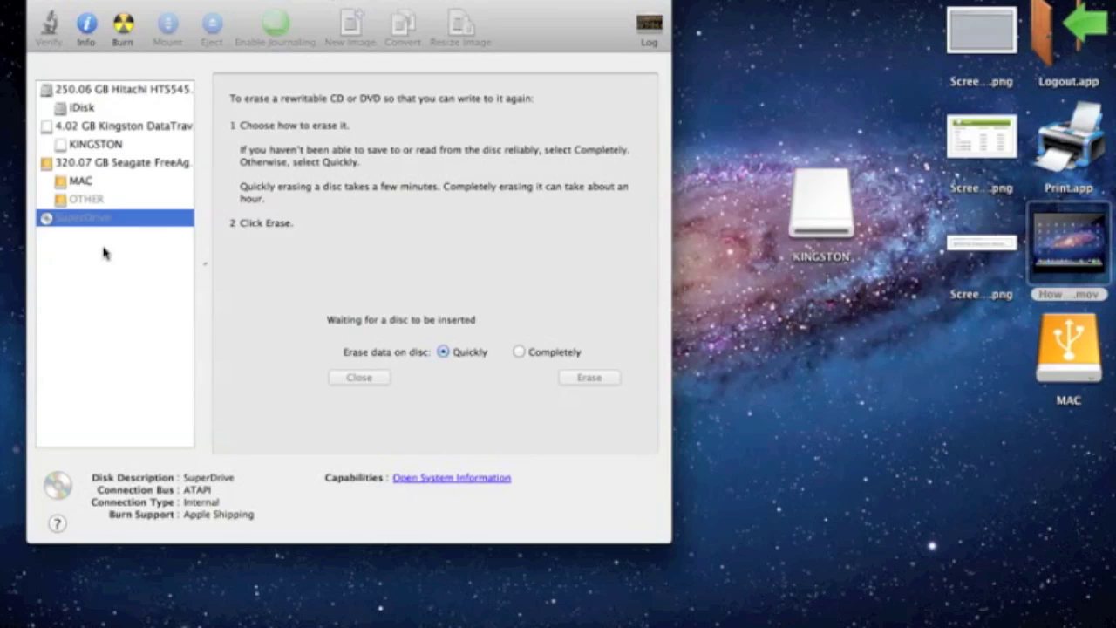
- Inspect the Seagate's MAC and OTHER volumes and mount OTHER
{"action": "left_click", "coordinate": [87, 185]}
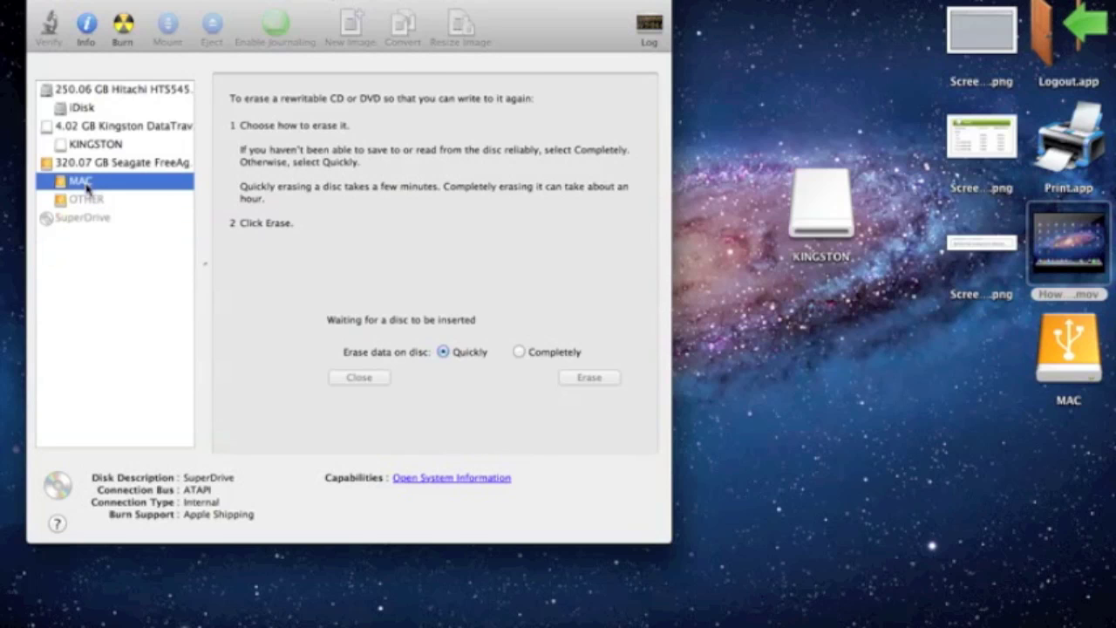
{"action": "left_click", "coordinate": [85, 200]}
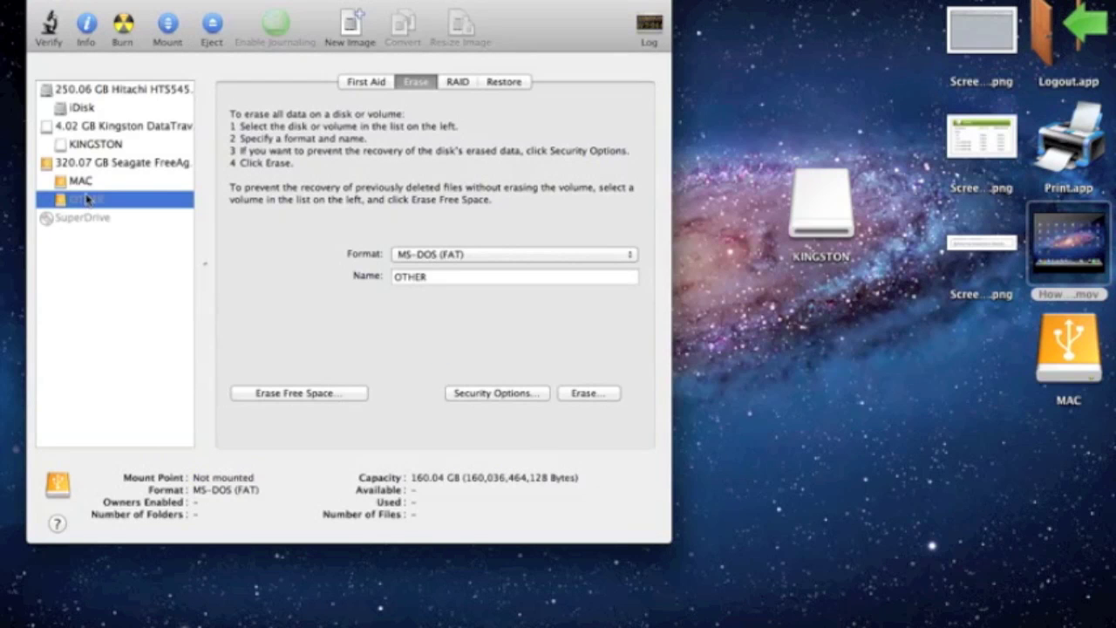
{"action": "double_click", "coordinate": [86, 200]}
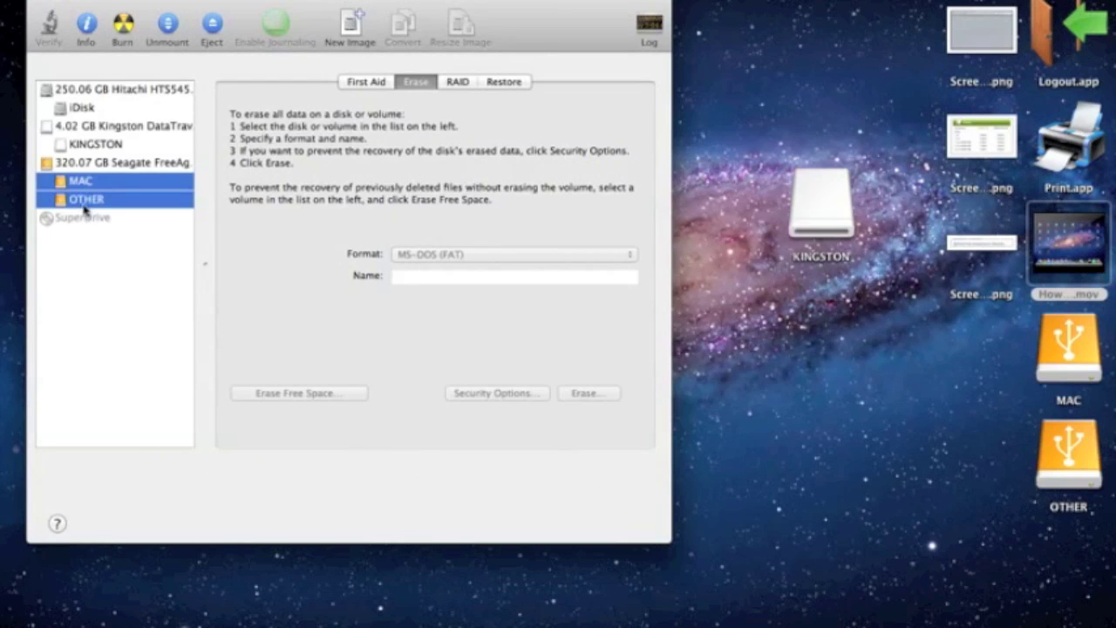
{"action": "left_click", "coordinate": [84, 256]}
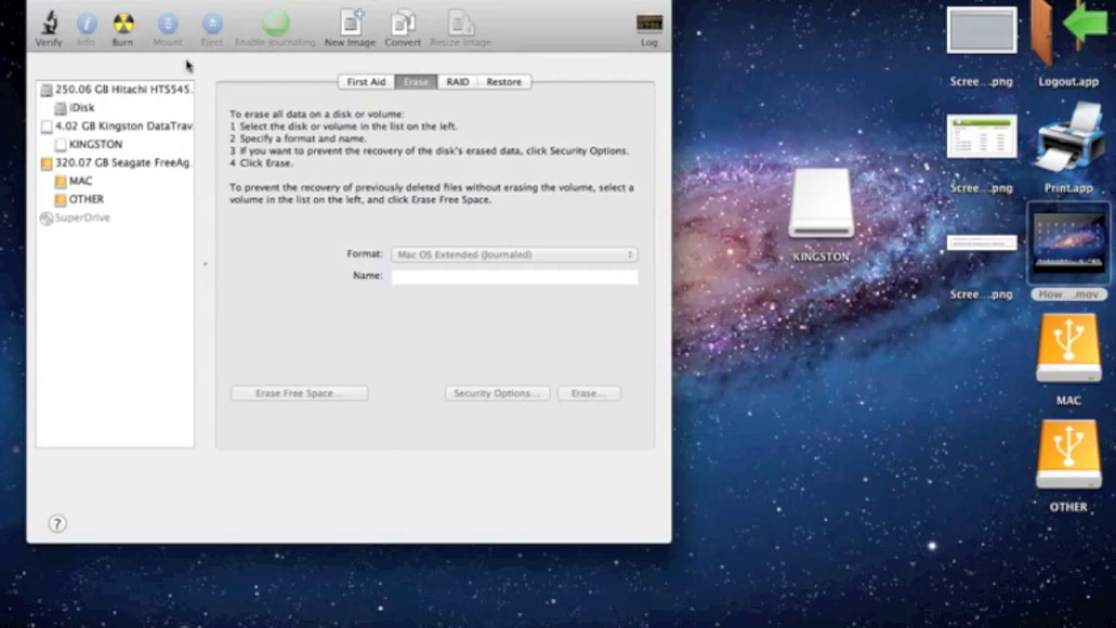
- Browse Kingston, iDisk First Aid and SuperDrive, ending on MAC's format and usage details
{"action": "left_click", "coordinate": [89, 126]}
{"action": "left_click", "coordinate": [92, 108]}
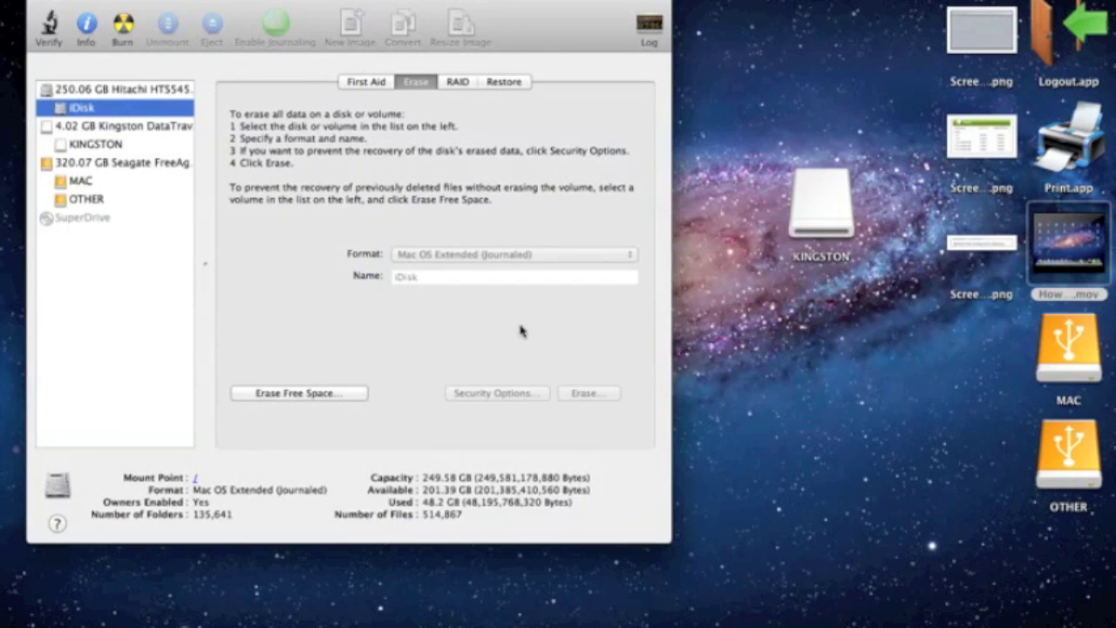
{"action": "left_click", "coordinate": [373, 82]}
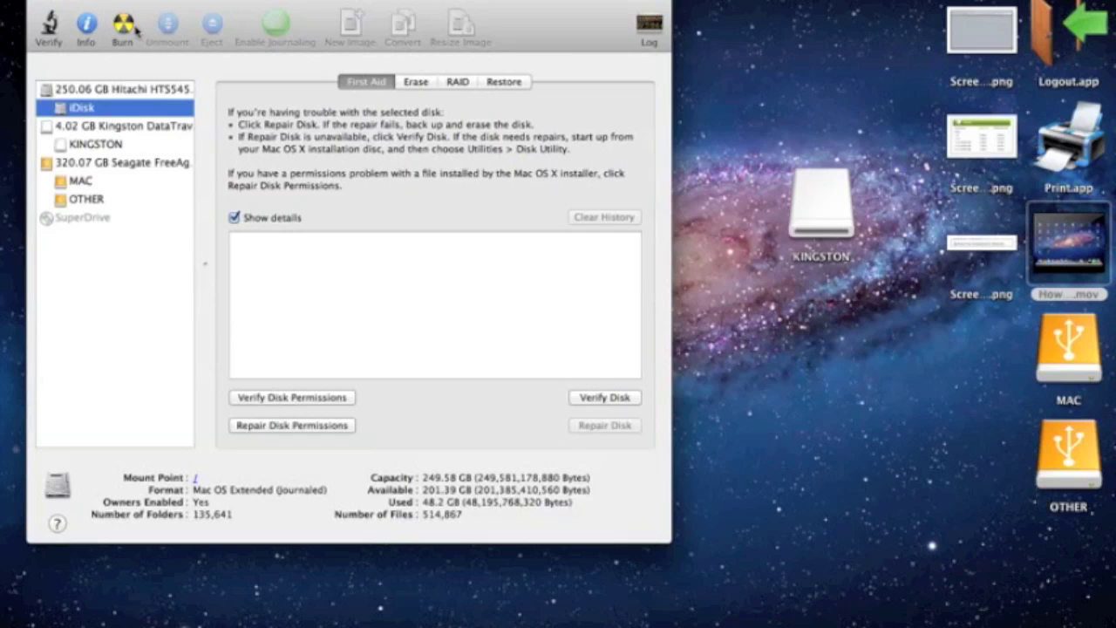
{"action": "left_click", "coordinate": [105, 220]}
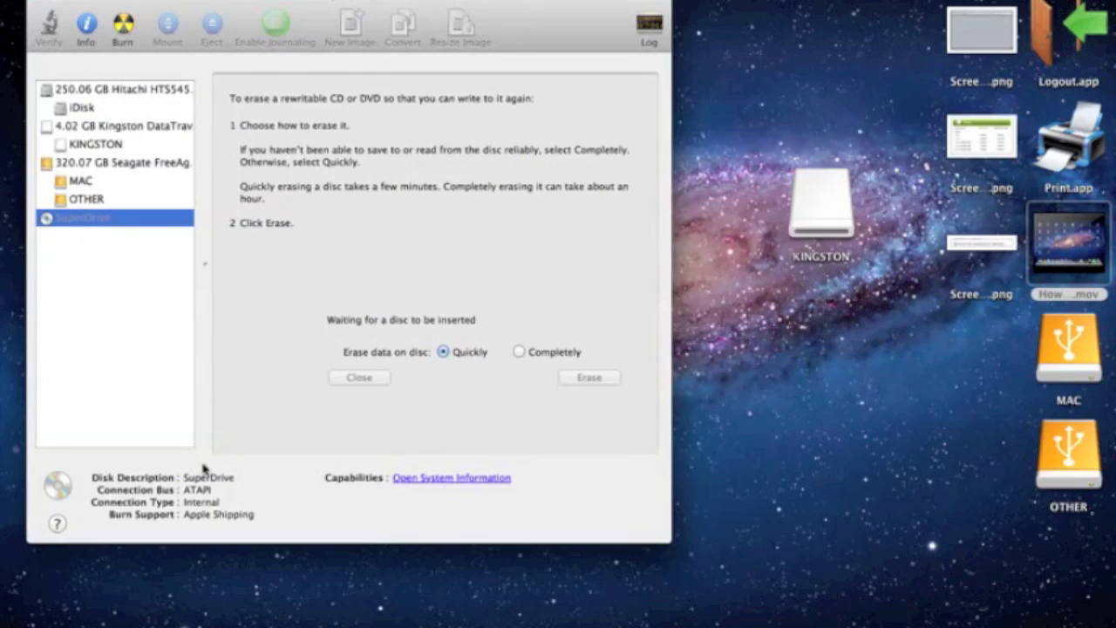
{"action": "left_click", "coordinate": [117, 182]}
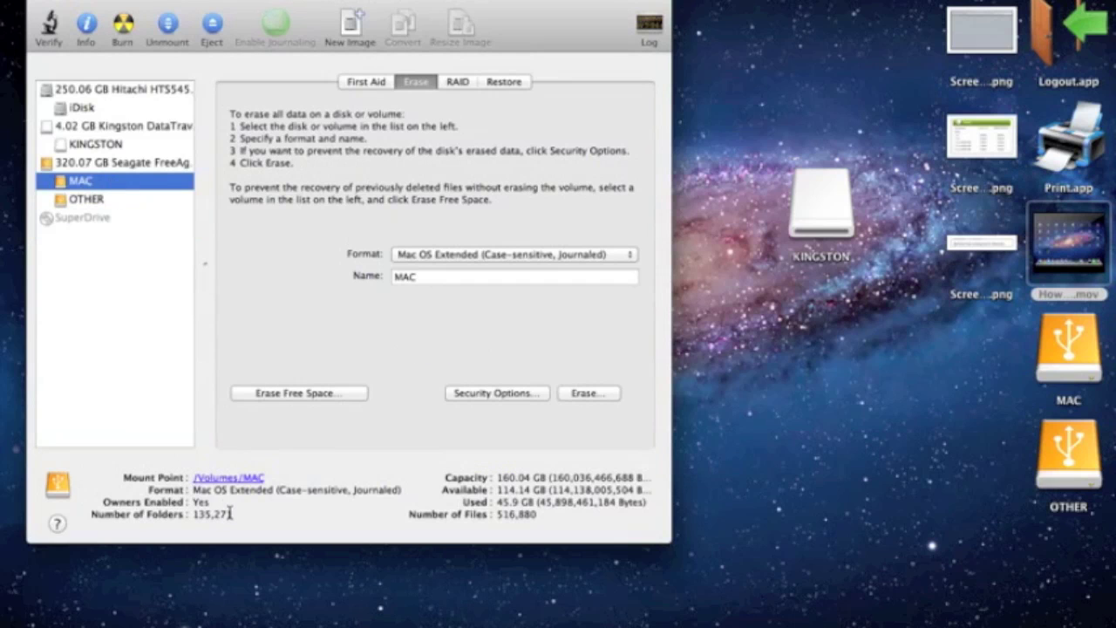